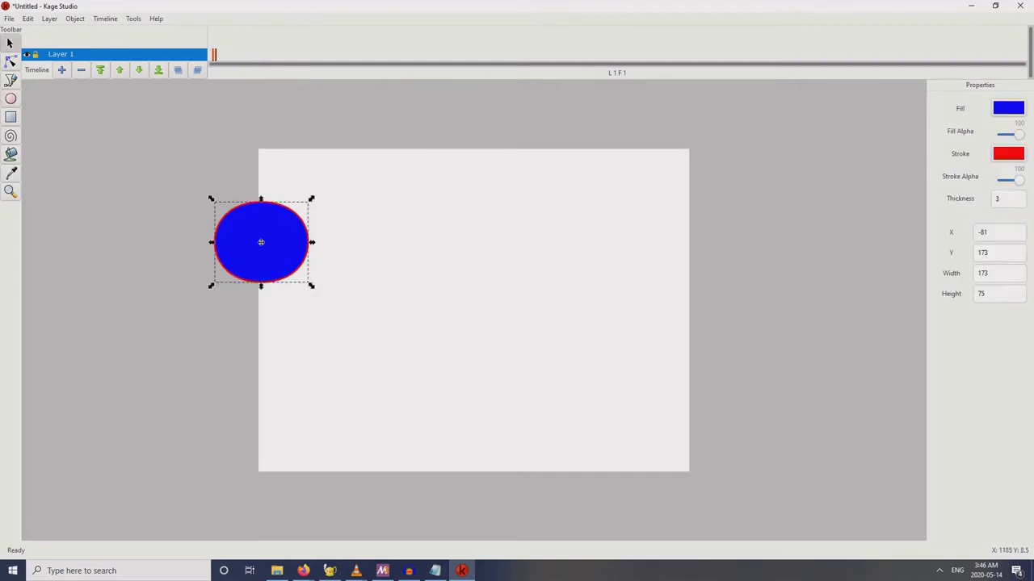
Step: Change the oval ball's fill to orange and its stroke to black
left_click(1008, 108)
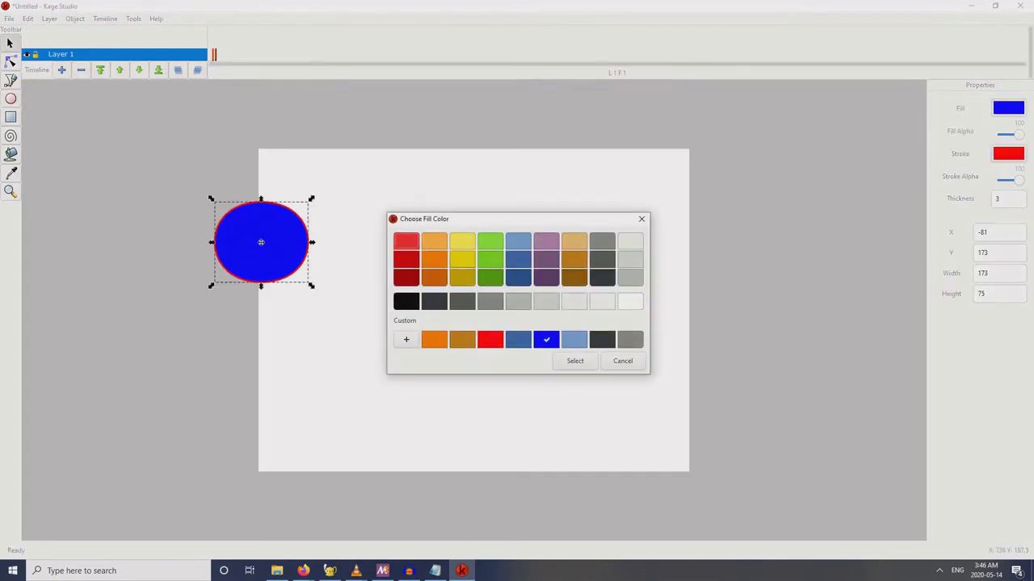
left_click(574, 361)
left_click(1008, 153)
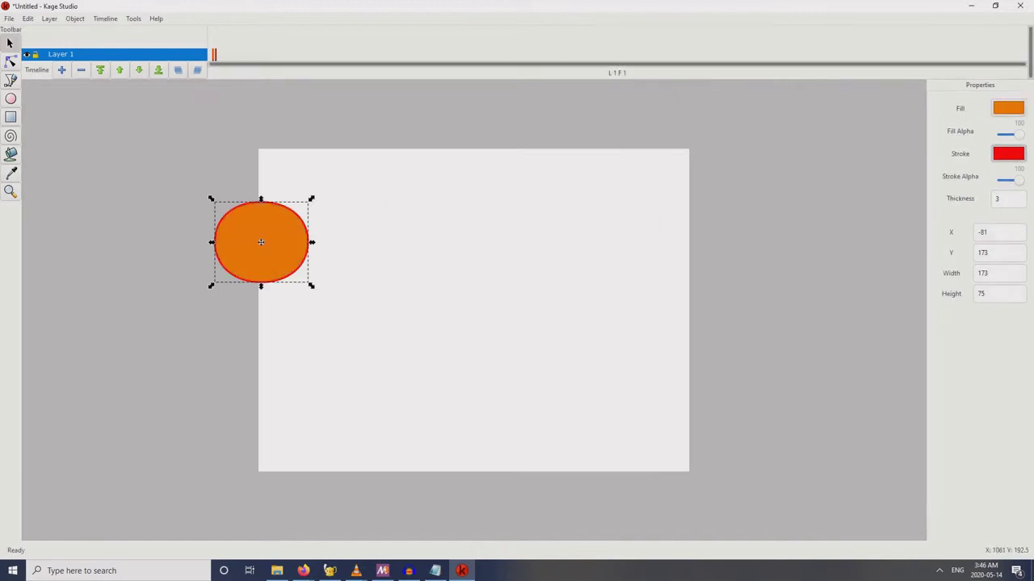
left_click(407, 301)
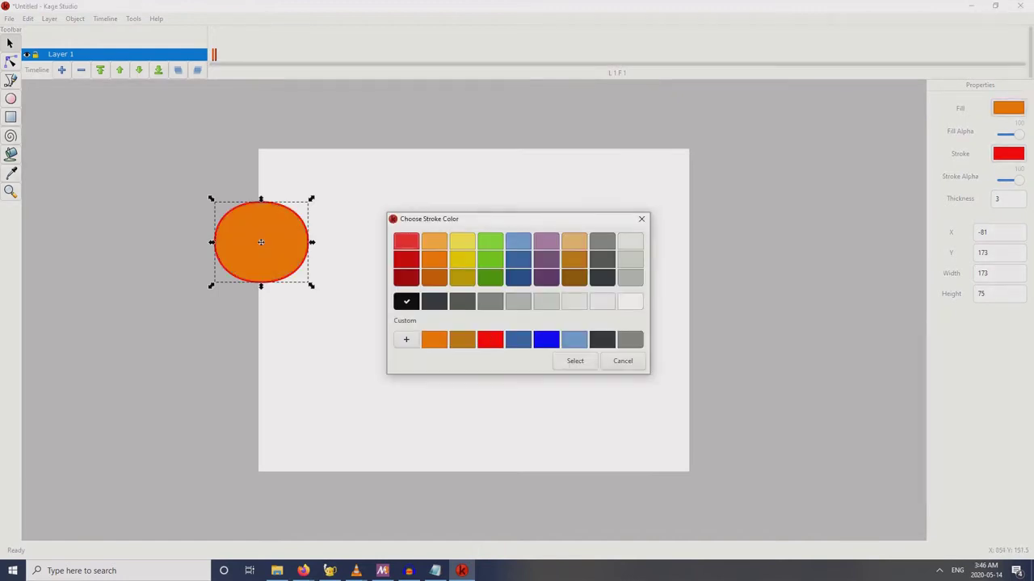
double_click(407, 301)
Step: Move the ball just outside the stage's left edge, at about X -174.5, Y 161
left_click_drag(261, 242, 210, 235)
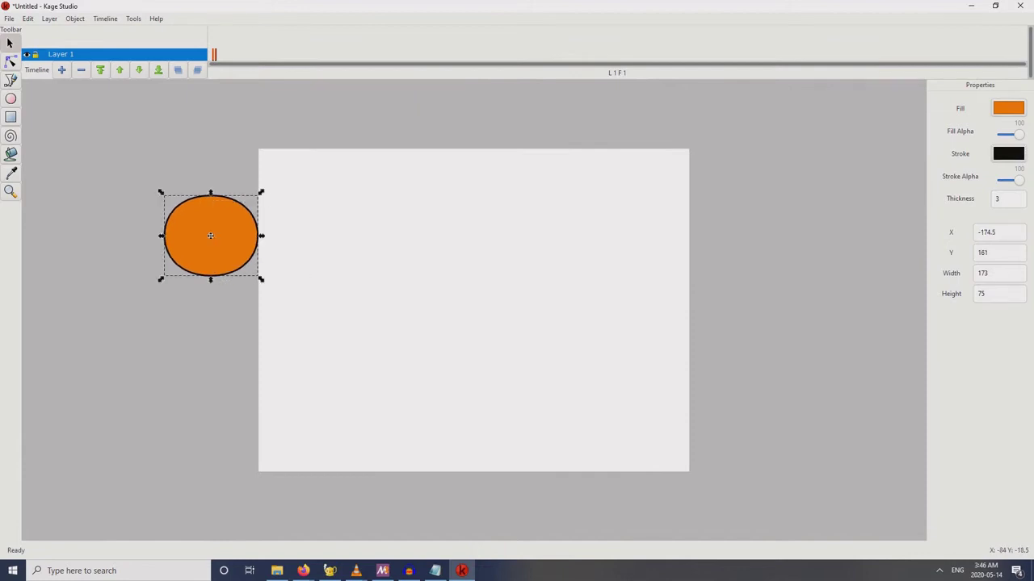
left_click_drag(210, 235, 739, 255)
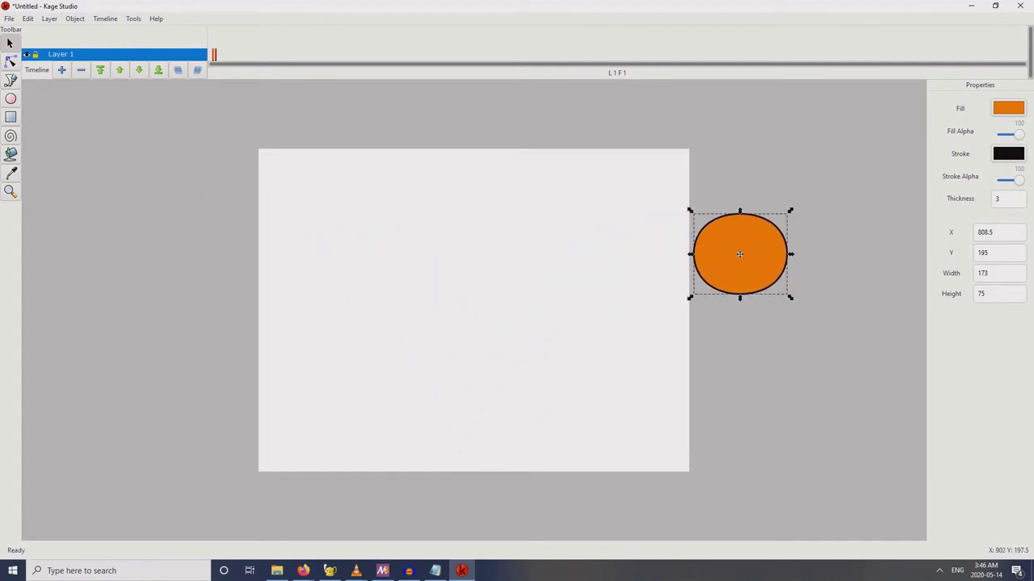
key("ctrl+z")
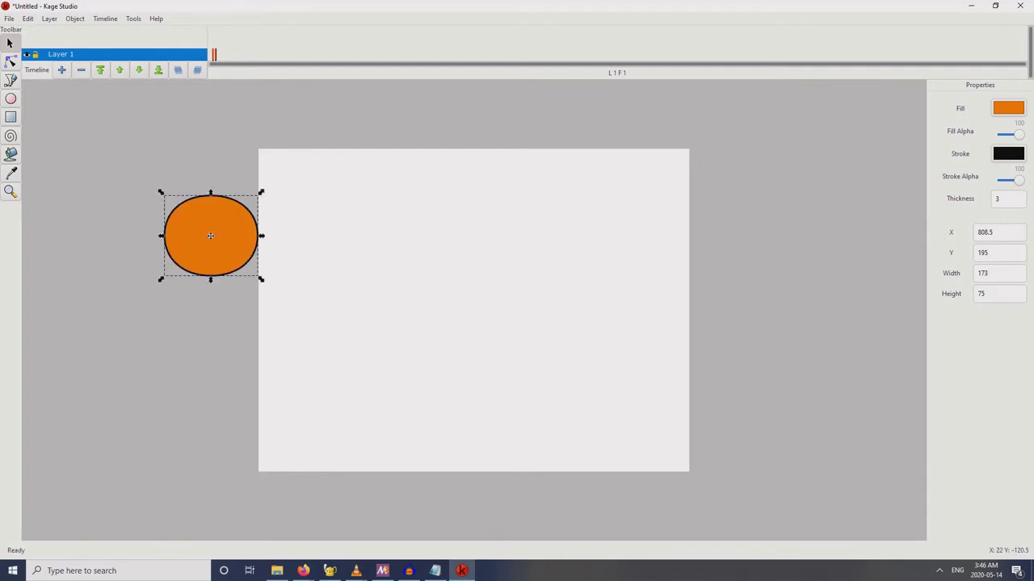
Step: Duplicate frame 1 and move the new frame's ball to the stage's bottom edge, at about X 364.5, Y 523
left_click(105, 18)
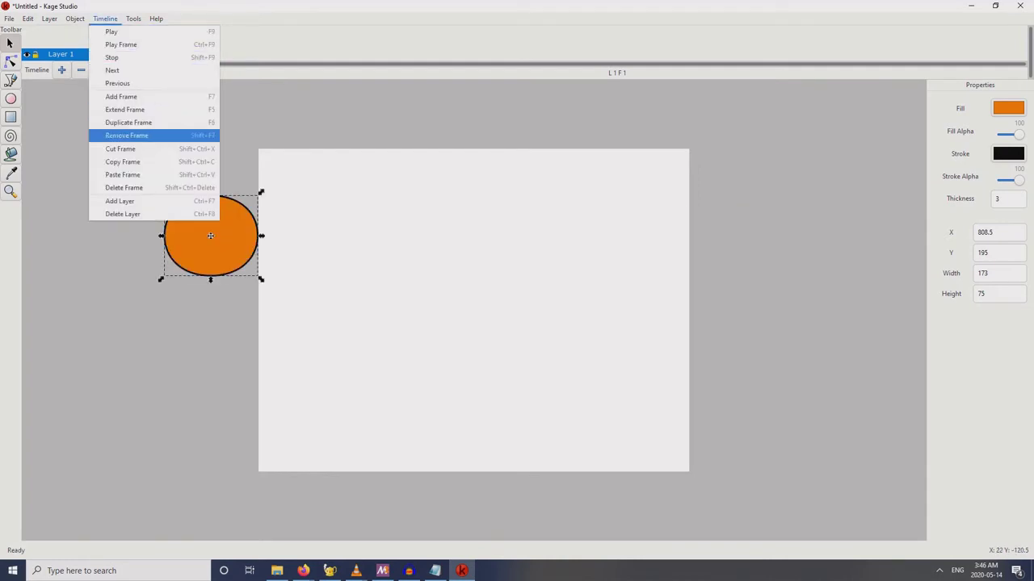
left_click(130, 123)
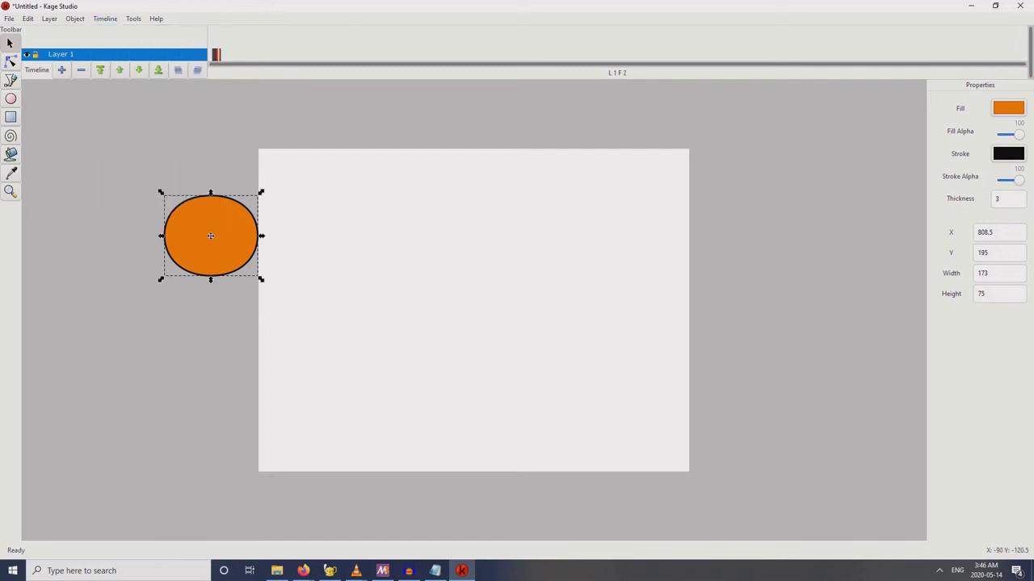
left_click_drag(210, 235, 501, 430)
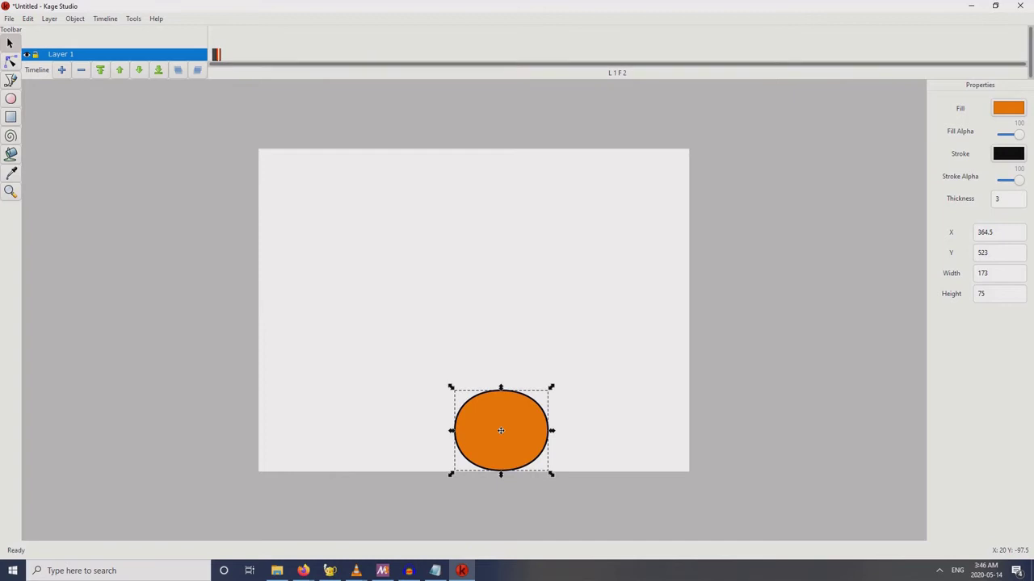
Step: In frame 1, nudge the ball toward the stage to about X -158.5, Y 157
left_click(214, 55)
left_click_drag(210, 235, 219, 234)
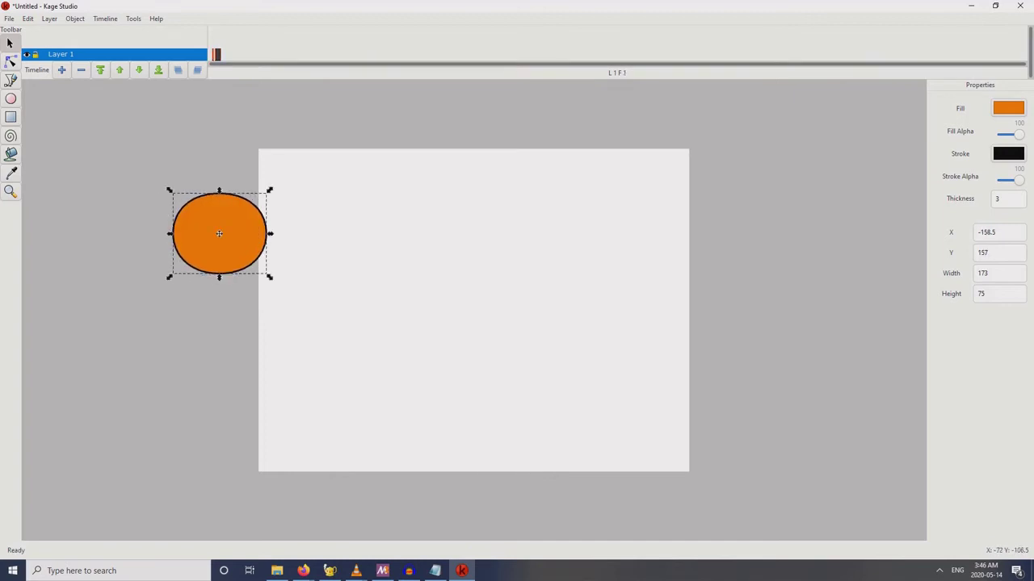
Step: Duplicate frame 2 and move the new frame's ball up to the stage's right edge, at about X 780.5, Y 178
key("Right")
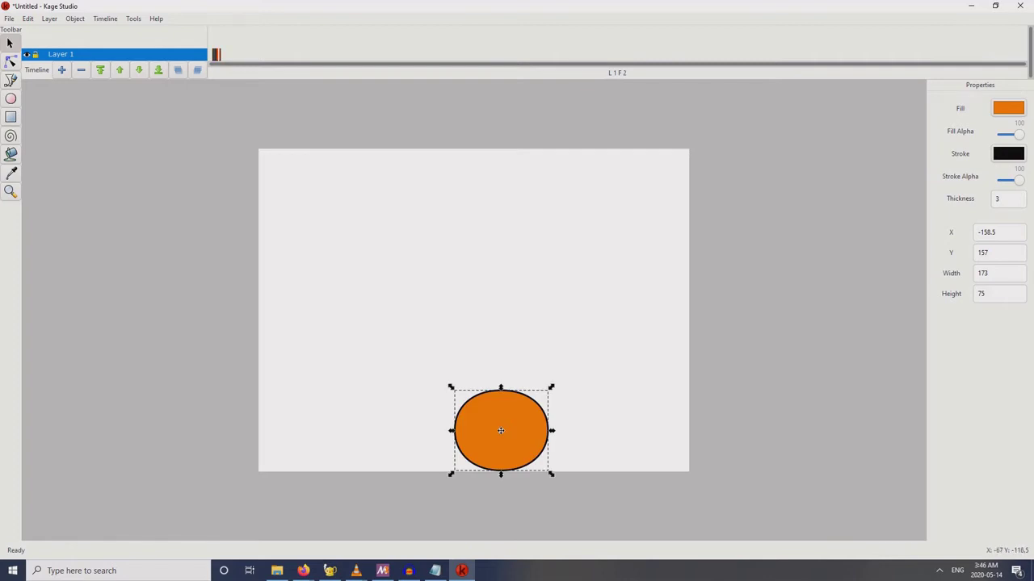
left_click(105, 18)
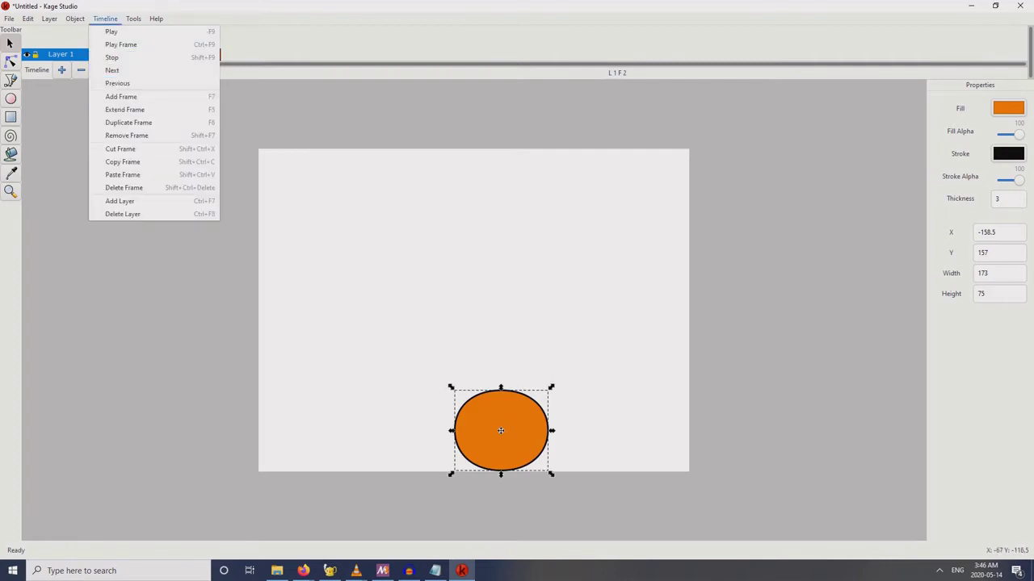
left_click(127, 123)
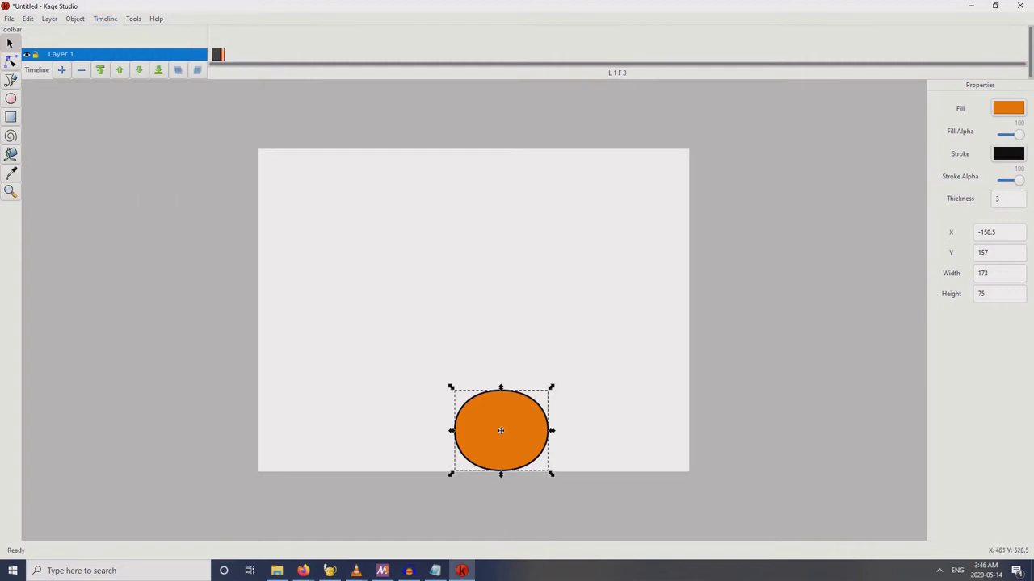
left_click_drag(500, 430, 724, 245)
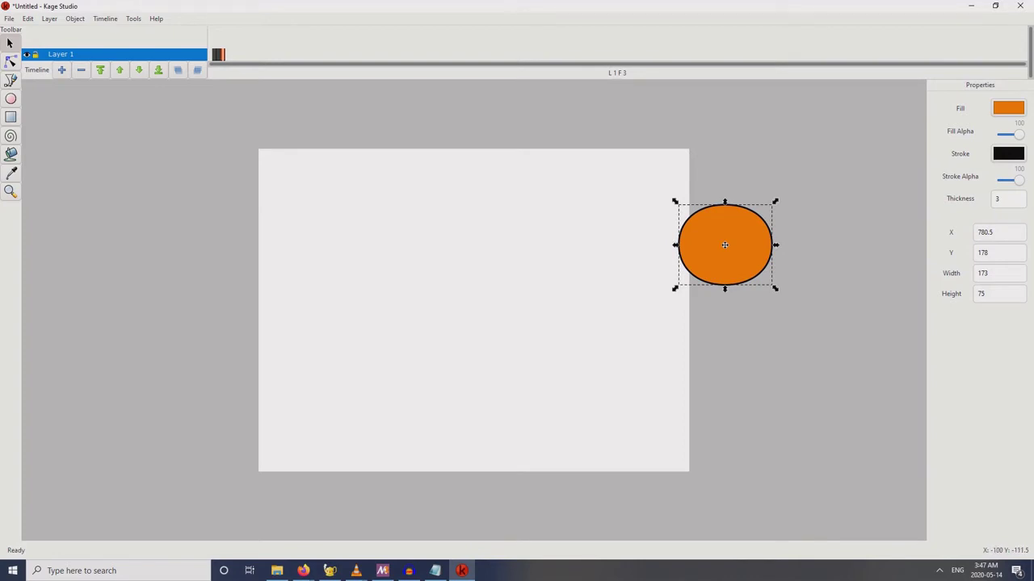
Step: Return to frame 1 and turn on onion skinning
left_click(214, 55)
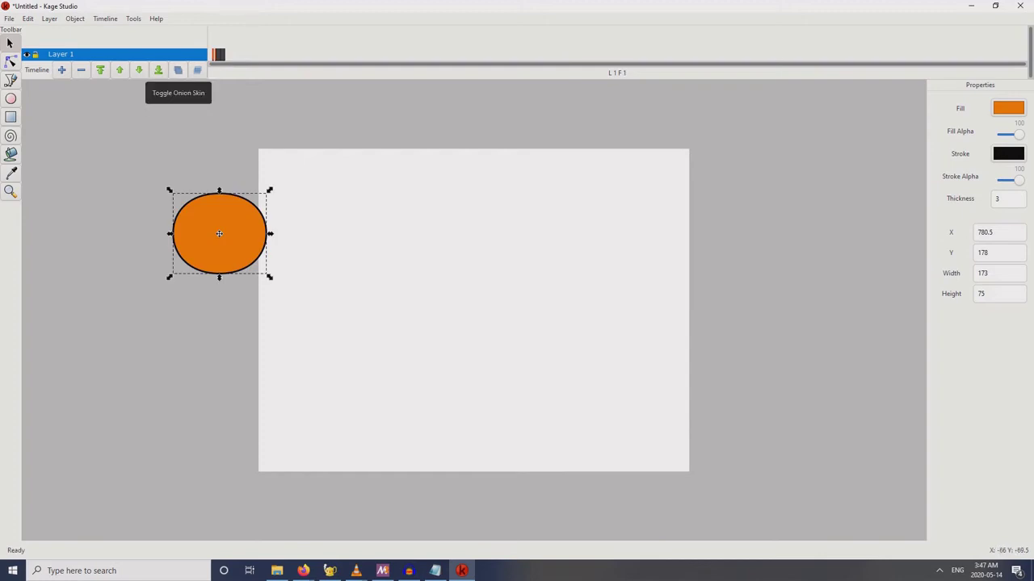
left_click(178, 70)
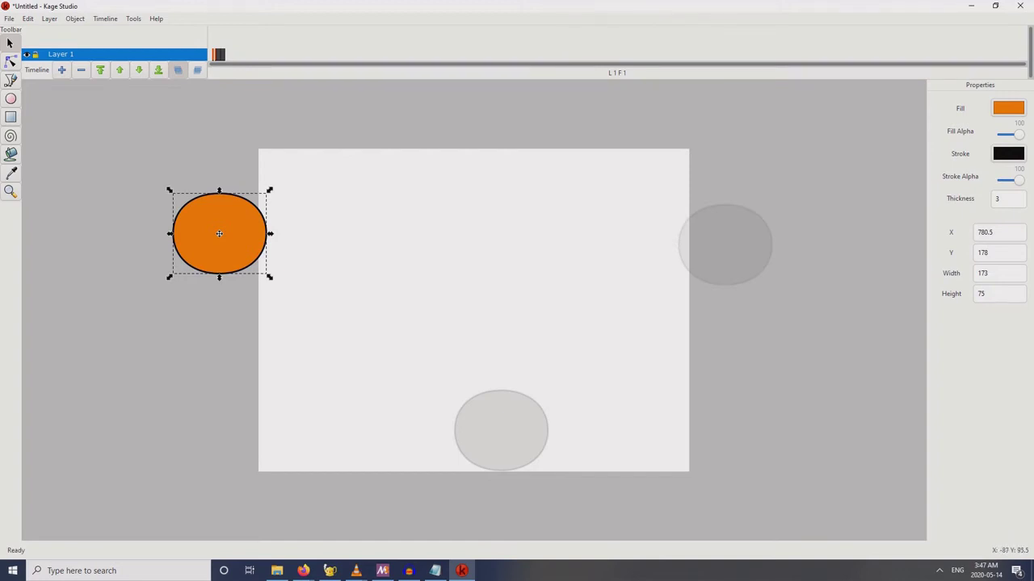
Step: Duplicate frame 1 and move the new frame's ball onto the stage, at about X 45.5, Y 205
left_click(105, 18)
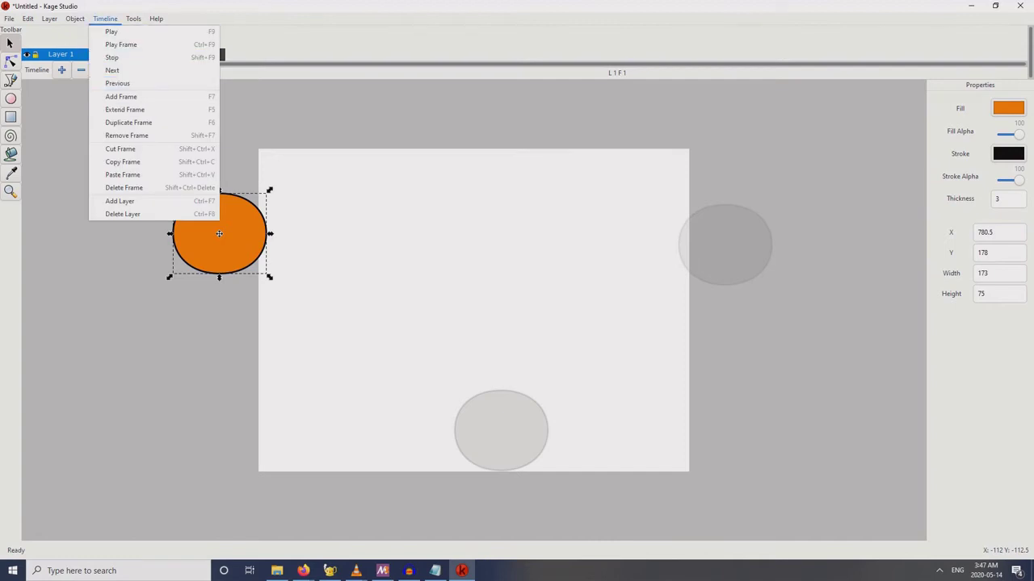
left_click(129, 122)
left_click_drag(227, 235, 329, 259)
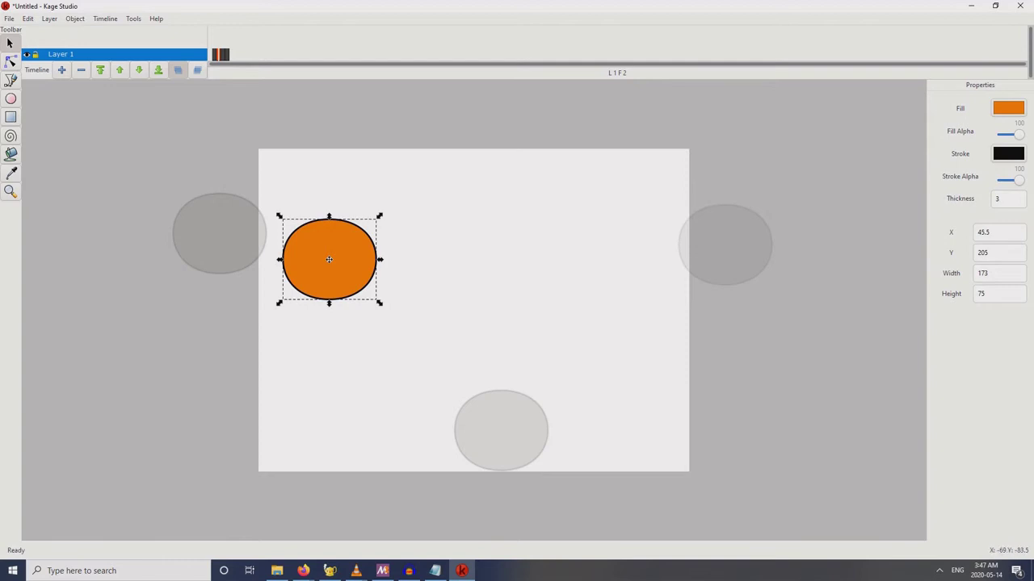
Step: Duplicate frame 2 and move the new frame's ball further down the bounce path, to about X 208.5, Y 294
left_click(214, 55)
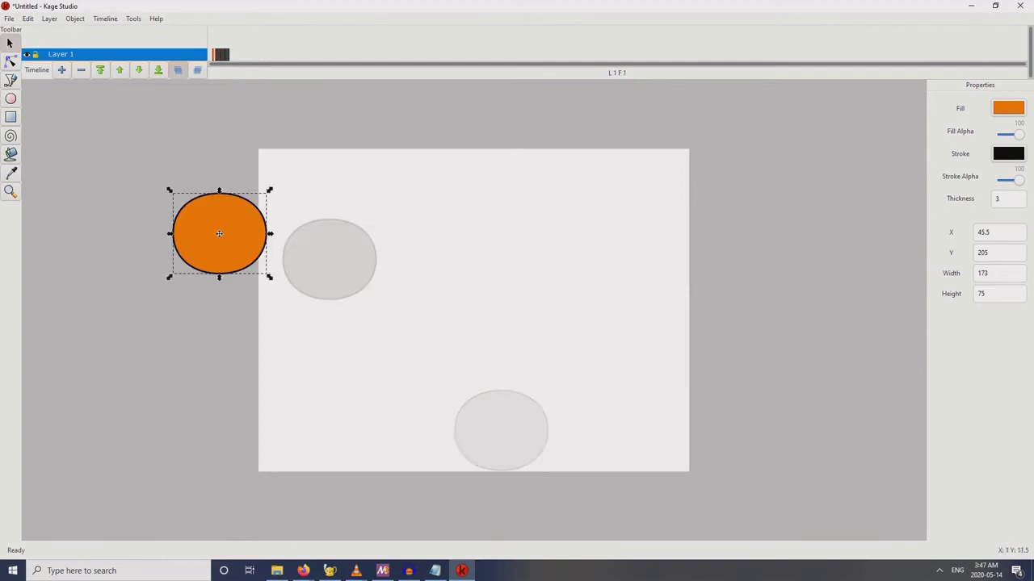
left_click(218, 55)
left_click(223, 55)
left_click(227, 55)
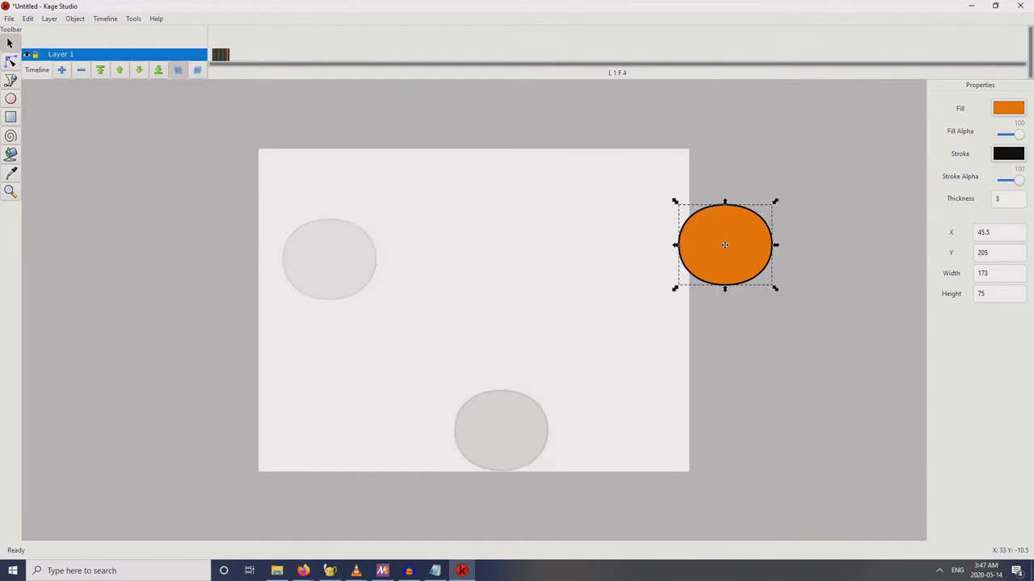
key("comma")
key("comma")
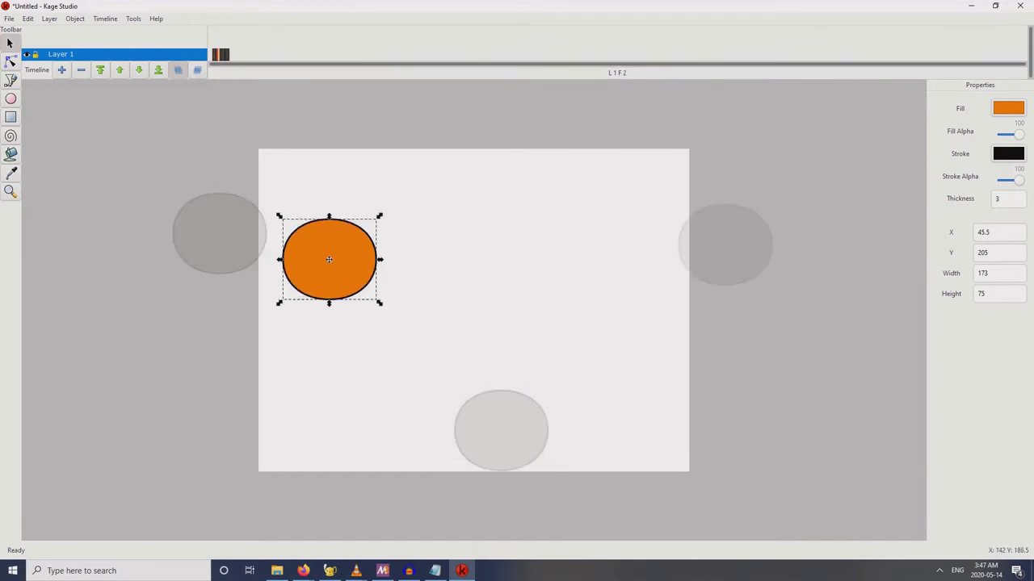
left_click(105, 18)
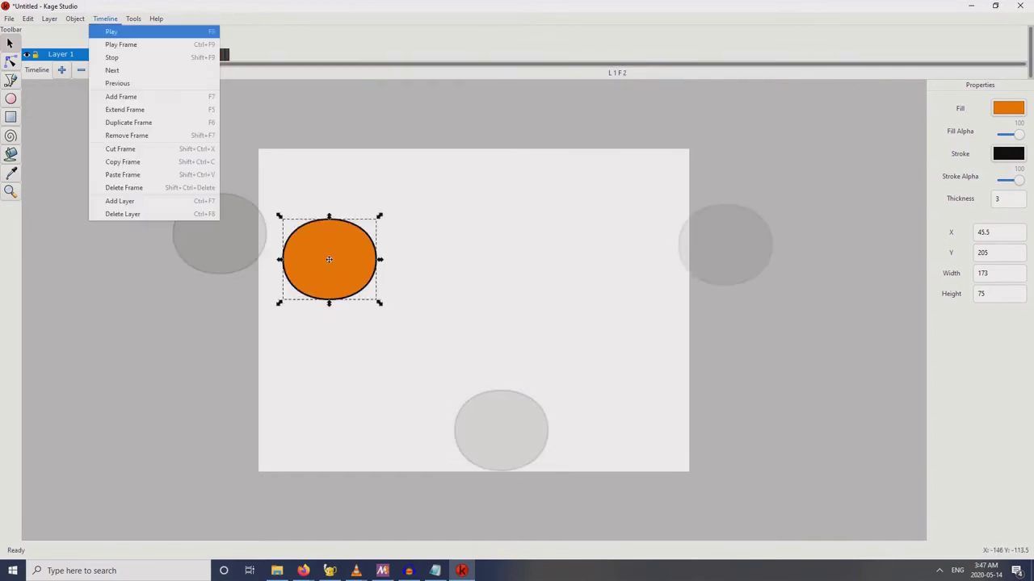
left_click(128, 122)
left_click_drag(329, 259, 417, 308)
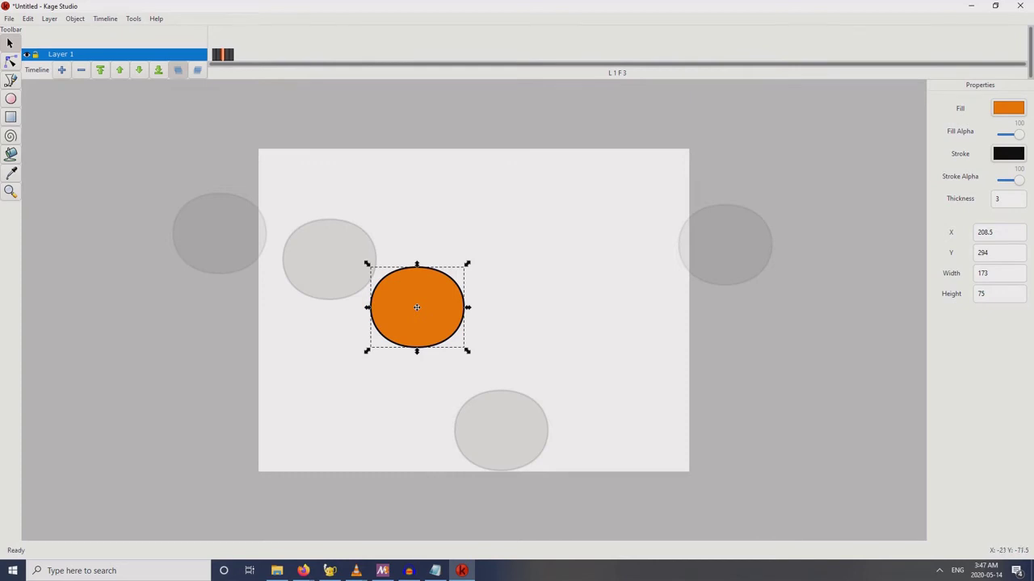
Step: Duplicate frame 1 and shift the new frame's ball slightly toward the stage, to about X -86.5, Y 163
left_click(215, 55)
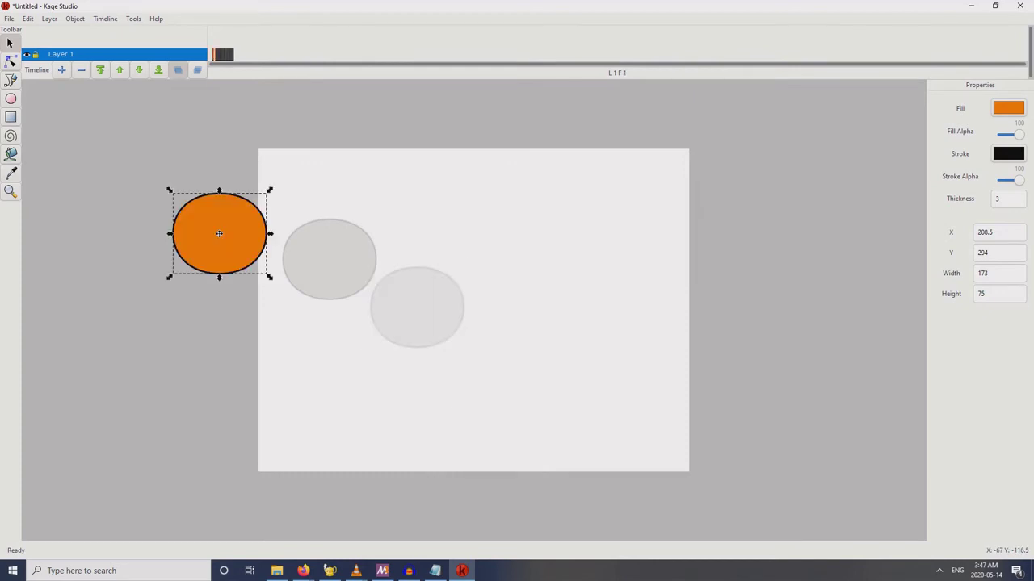
left_click(105, 19)
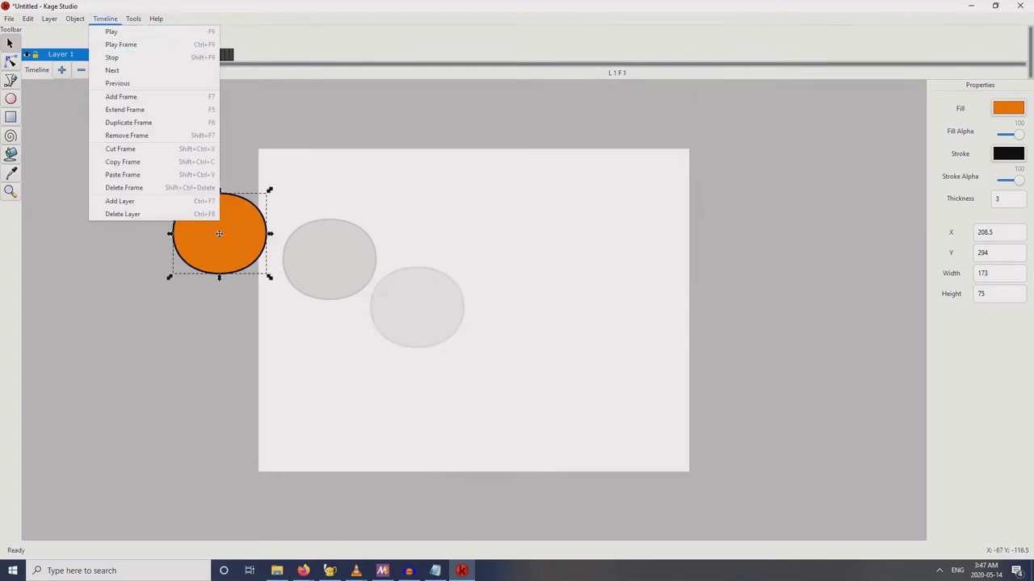
key("d")
key("Return")
left_click_drag(219, 233, 258, 237)
Step: Step through the timeline frames to check the ball's path with the onion skins
key("period")
key("period")
key("period")
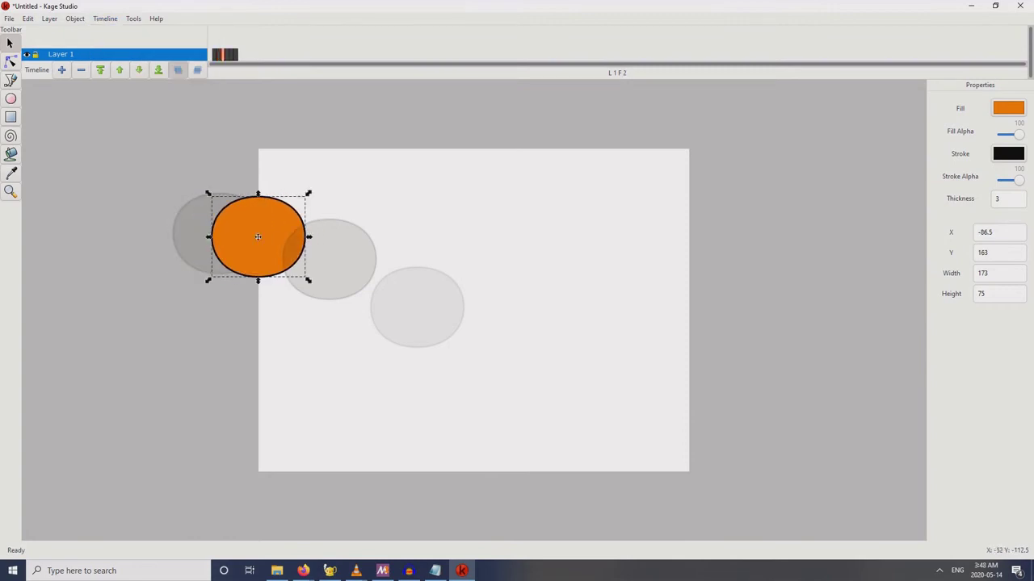
key("Right")
key("Left")
key("Right")
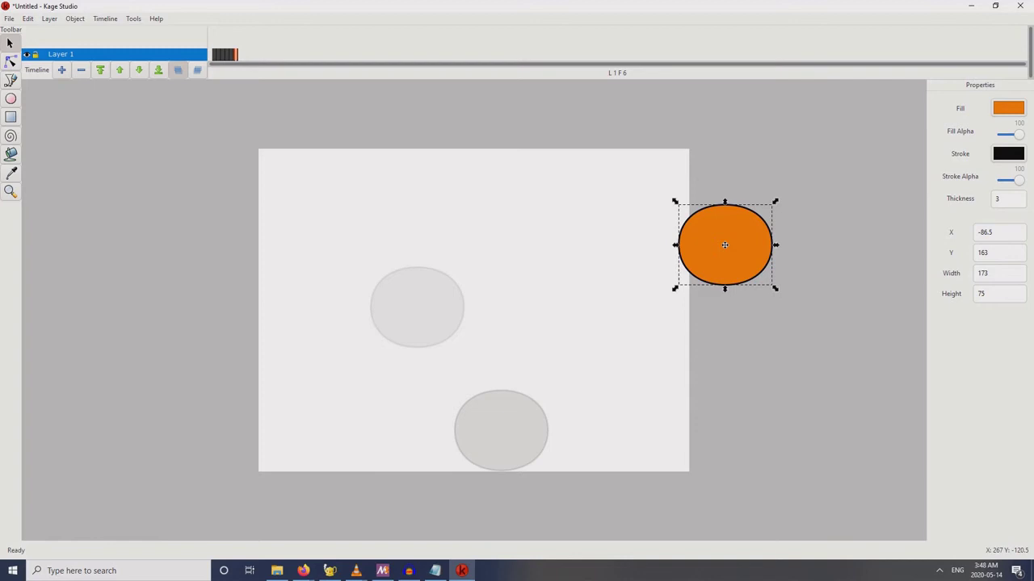
left_click(214, 55)
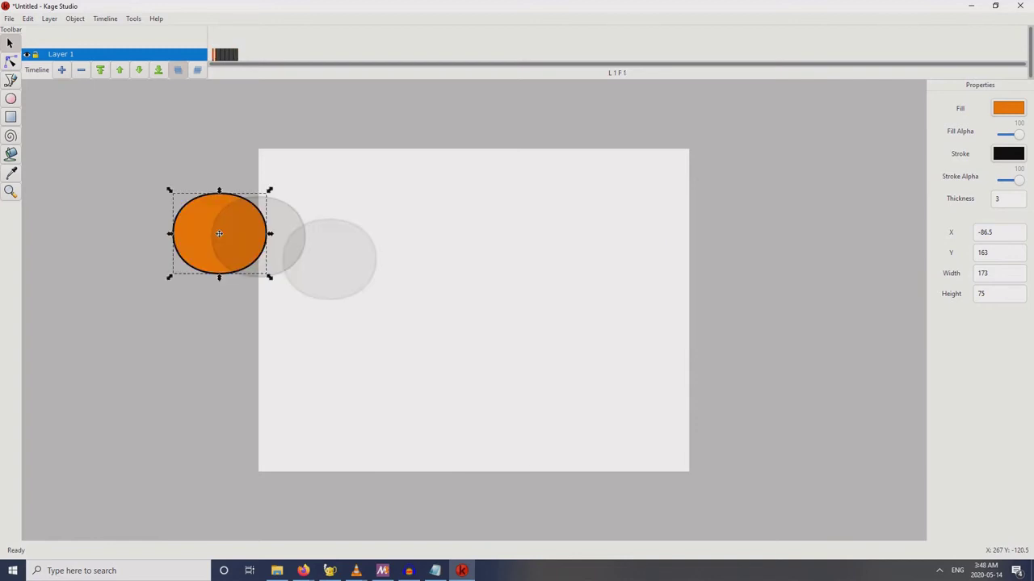
left_click(105, 18)
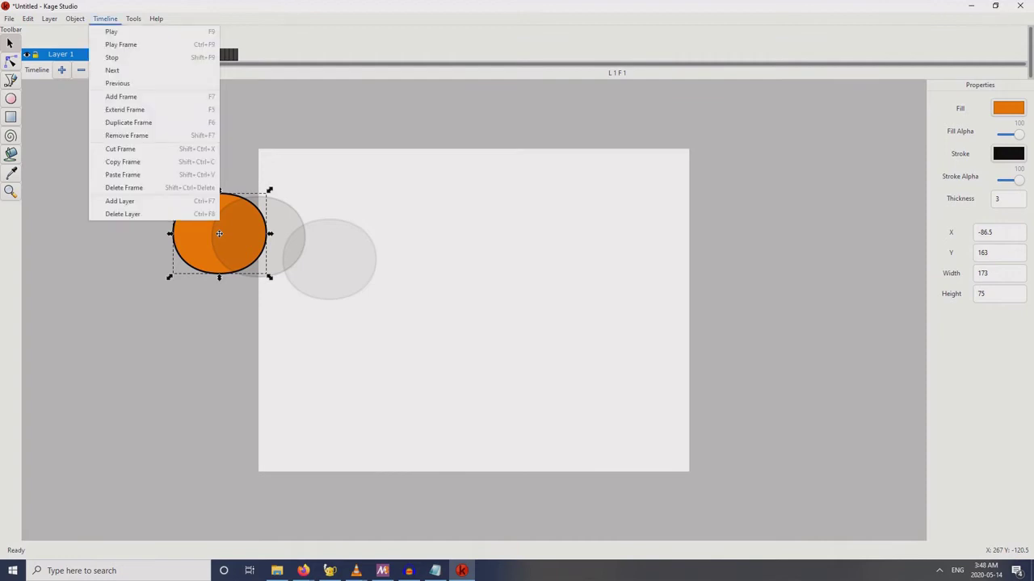
key("Down")
key("Return")
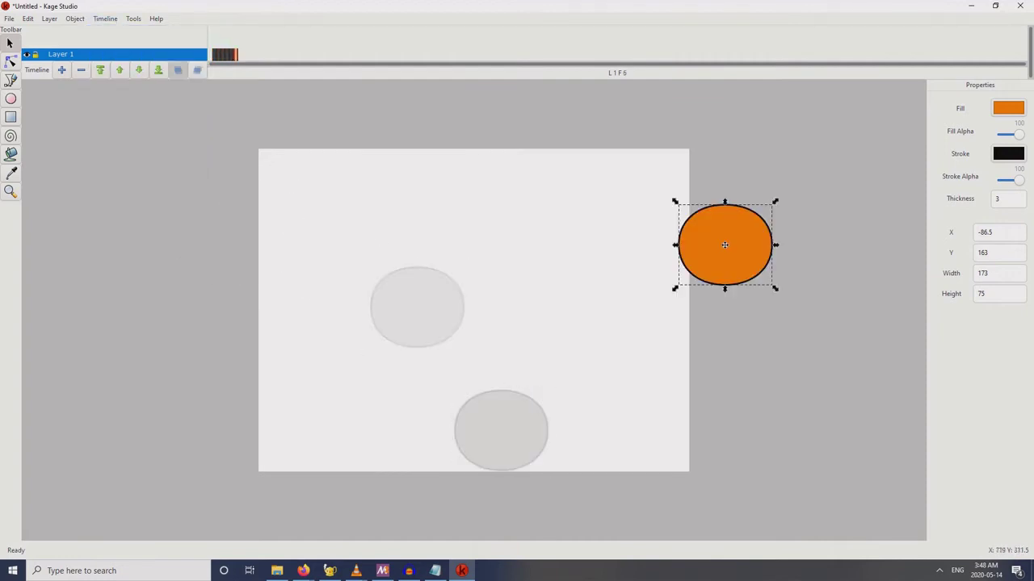
Step: Duplicate frame 5 and move the new frame's ball up from the bounce point to about X 490.5, Y 334
left_click(232, 54)
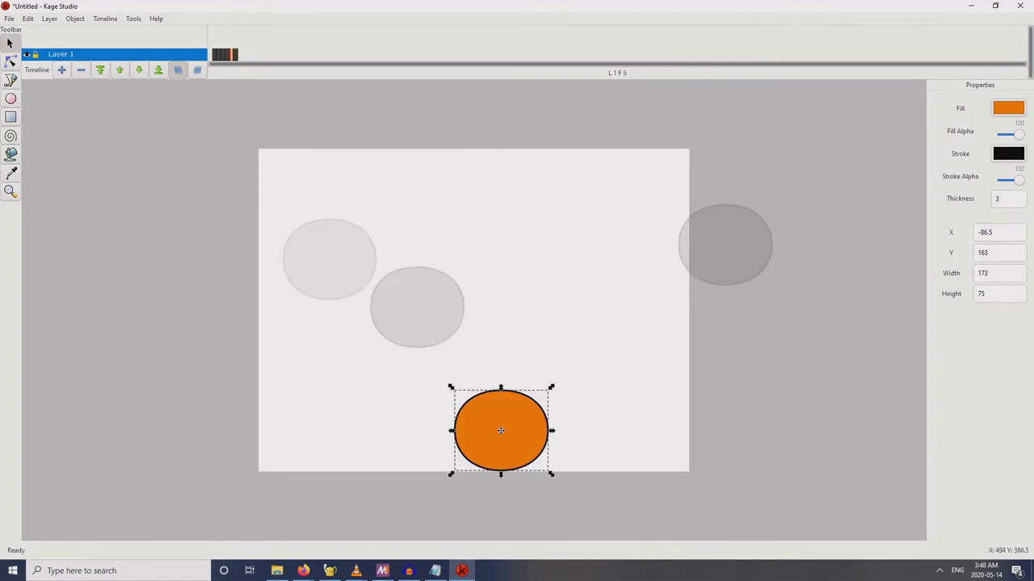
key("Escape")
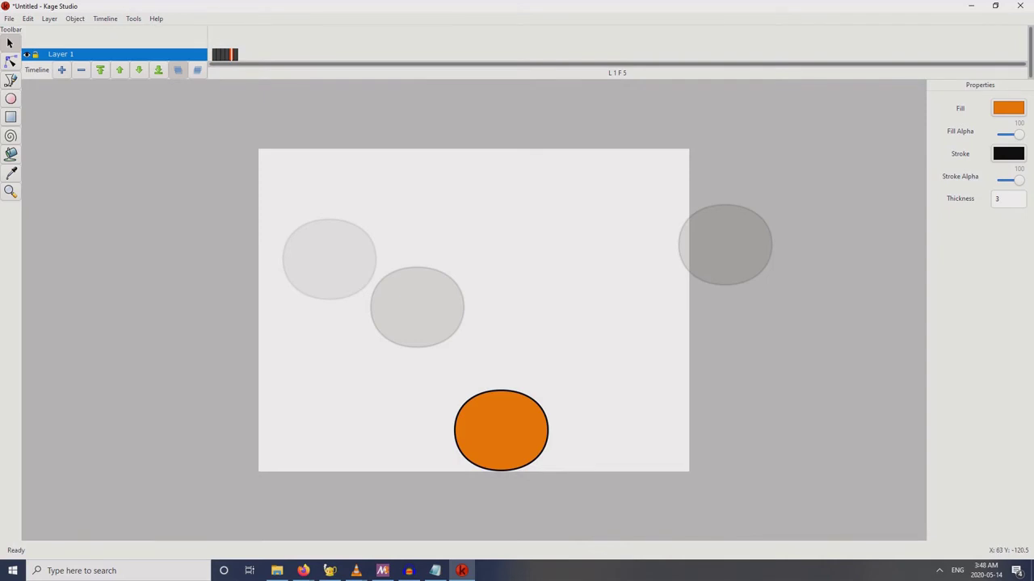
left_click(105, 19)
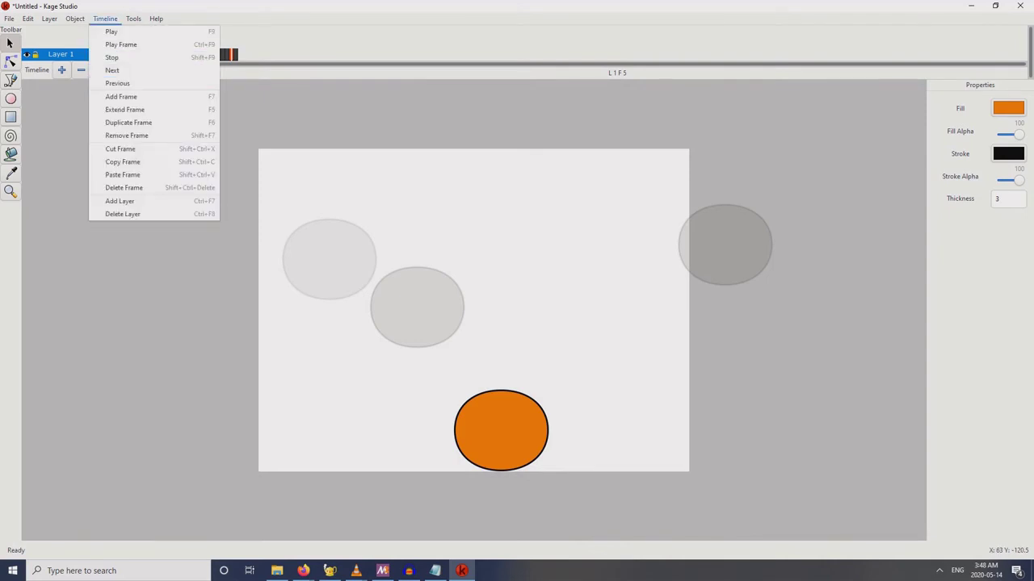
left_click(130, 123)
left_click(505, 428)
left_click_drag(504, 427, 568, 329)
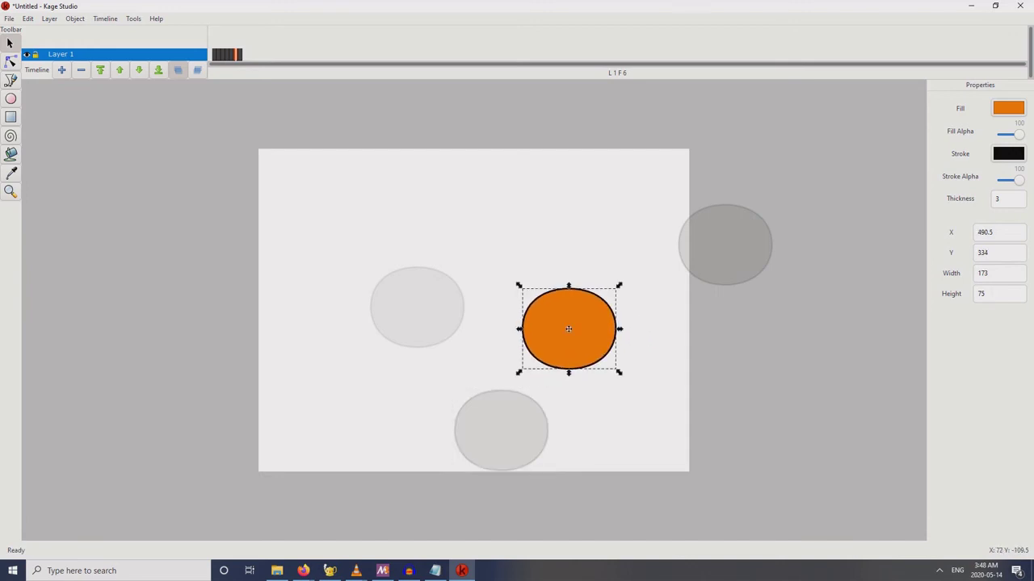
Step: Duplicate frame 6 and move the new frame's ball further up the rebound path, to about X 592.5, Y 245
key("alt+t")
key("Left")
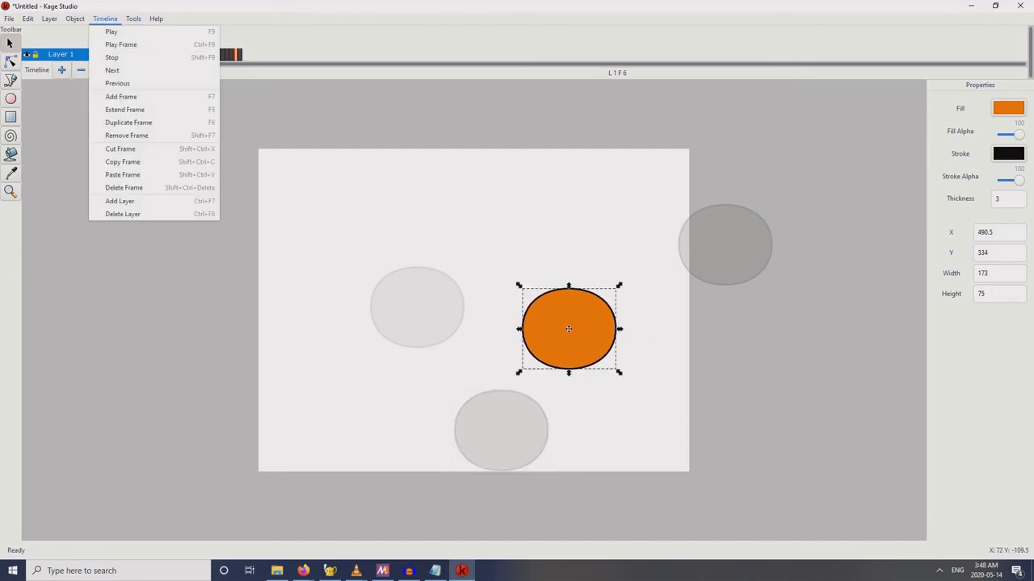
left_click(129, 123)
left_click_drag(570, 328, 624, 280)
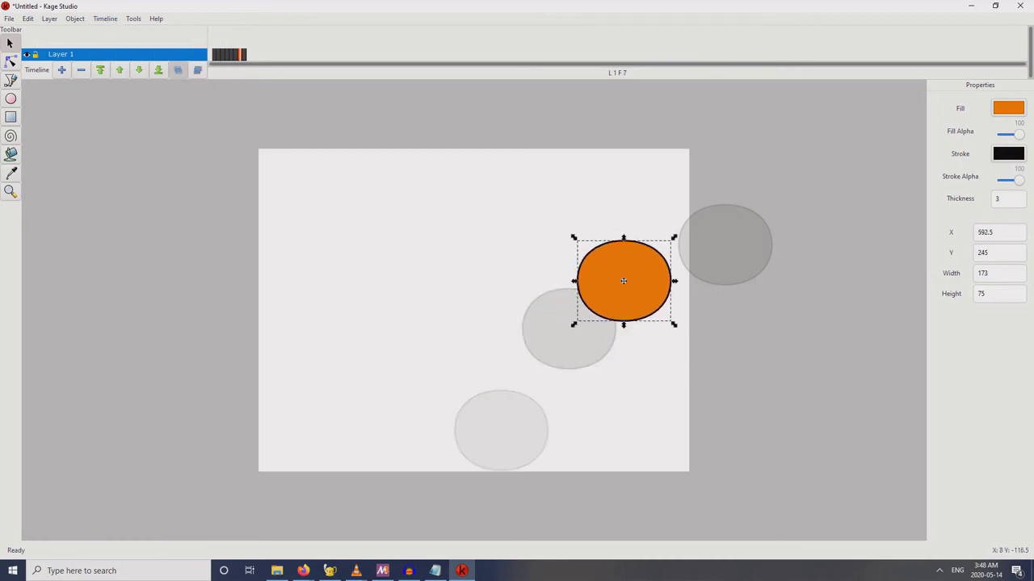
Step: Duplicate frame 7 and move the new frame's ball toward the stage's far edge, to about X 675.5, Y 185
left_click(105, 19)
left_click(130, 122)
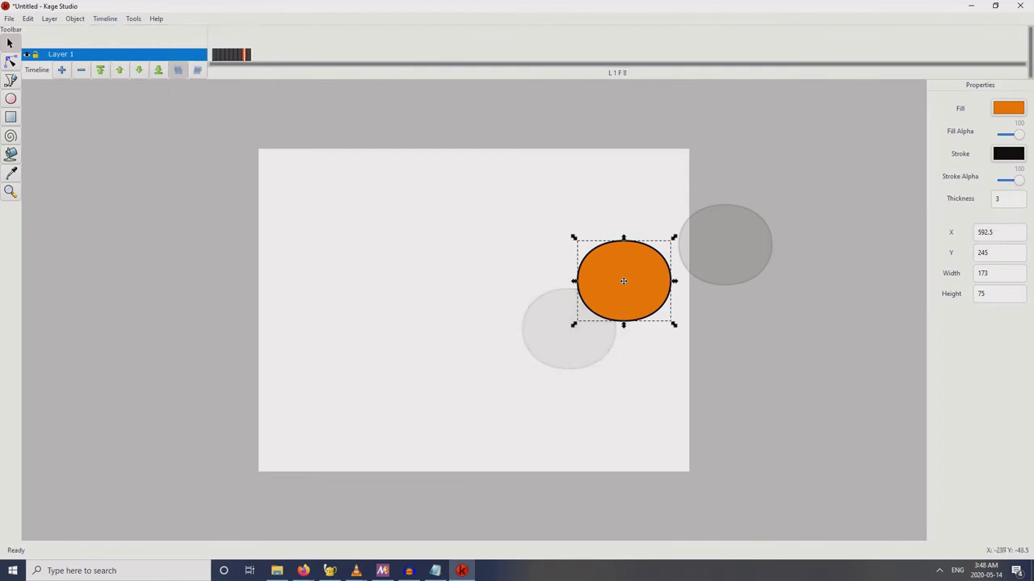
left_click_drag(624, 280, 670, 248)
Step: Deselect the ball and play the animation from frame 1 to preview the bounce
left_click(214, 55)
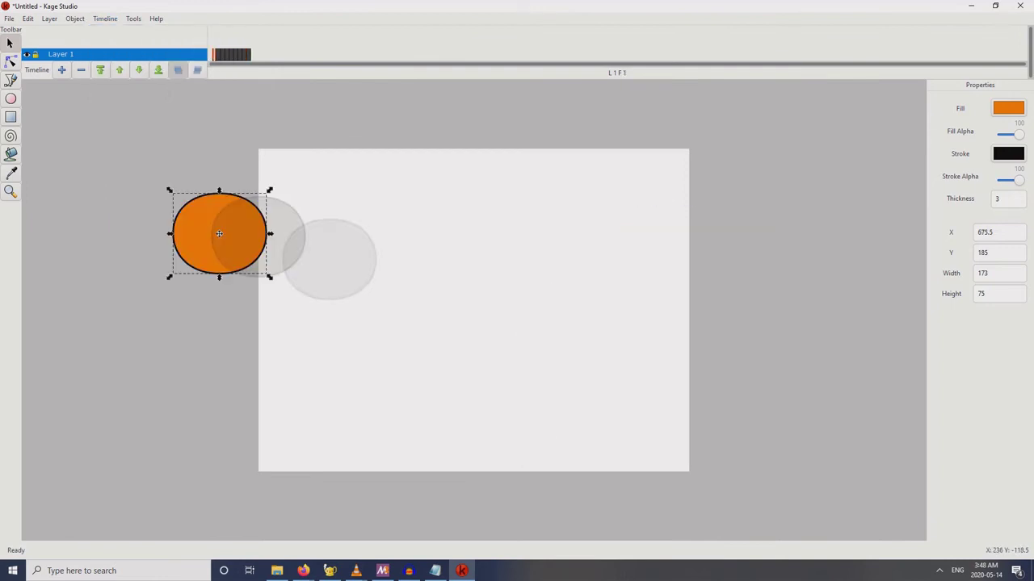
left_click(260, 147)
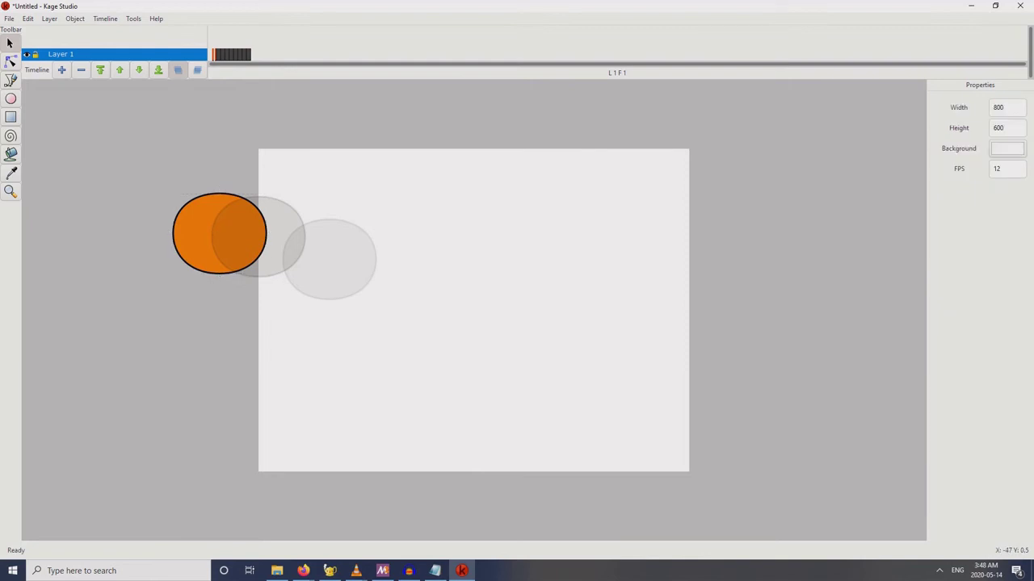
left_click(105, 19)
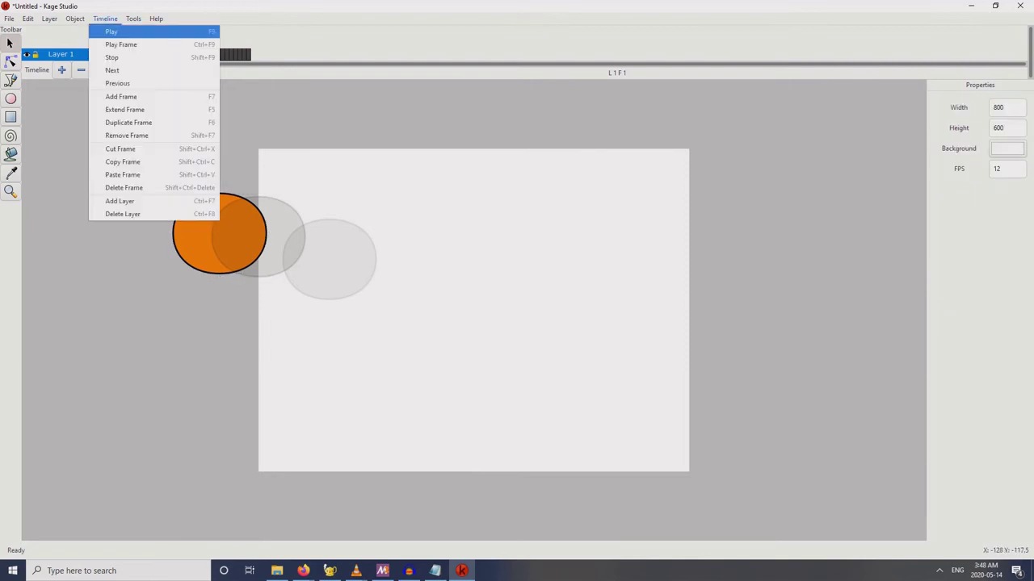
key("Return")
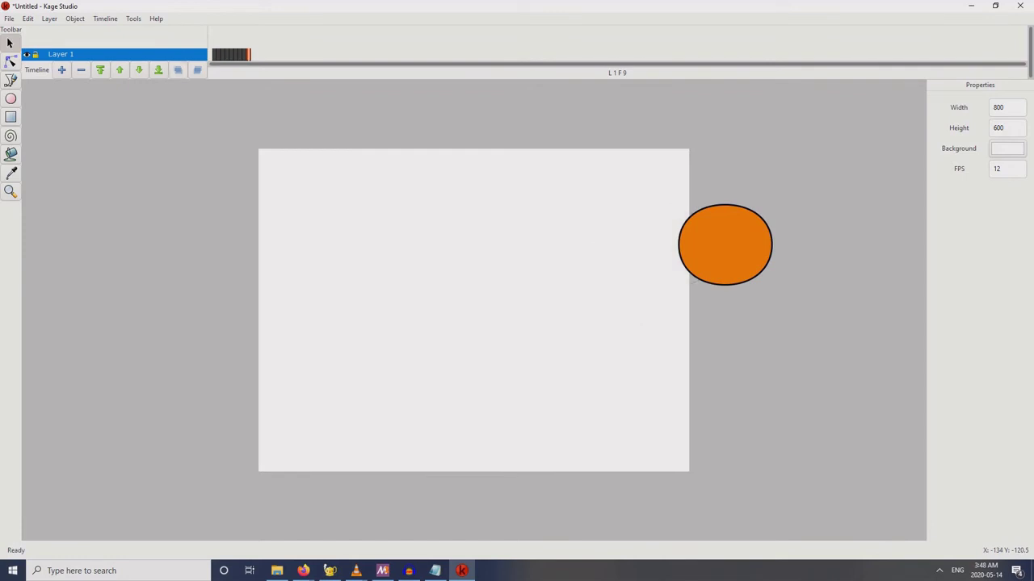
left_click(105, 19)
left_click(112, 31)
Step: Return to frame 1 and turn onion skinning back on
double_click(999, 169)
left_click(214, 55)
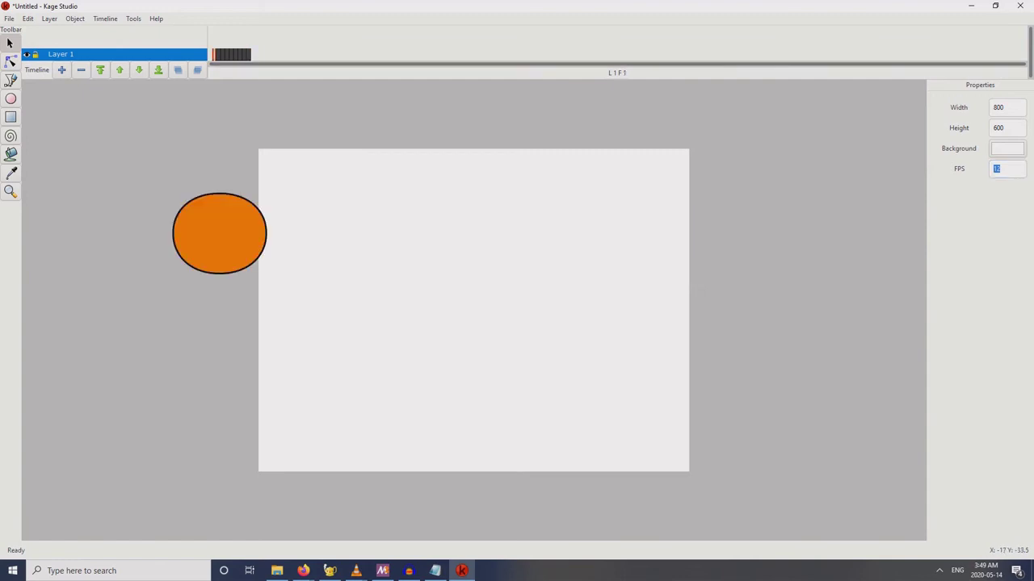
left_click(178, 70)
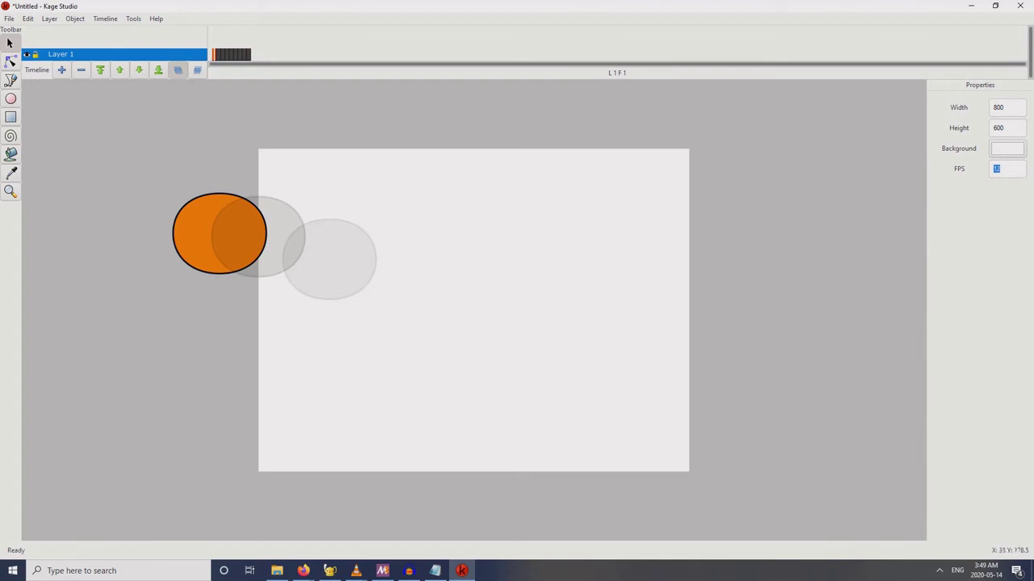
Step: Step back and forth through the frames to examine the ball's spacing along the bounce path
key("period")
key("period")
key("period")
key("period")
key("period")
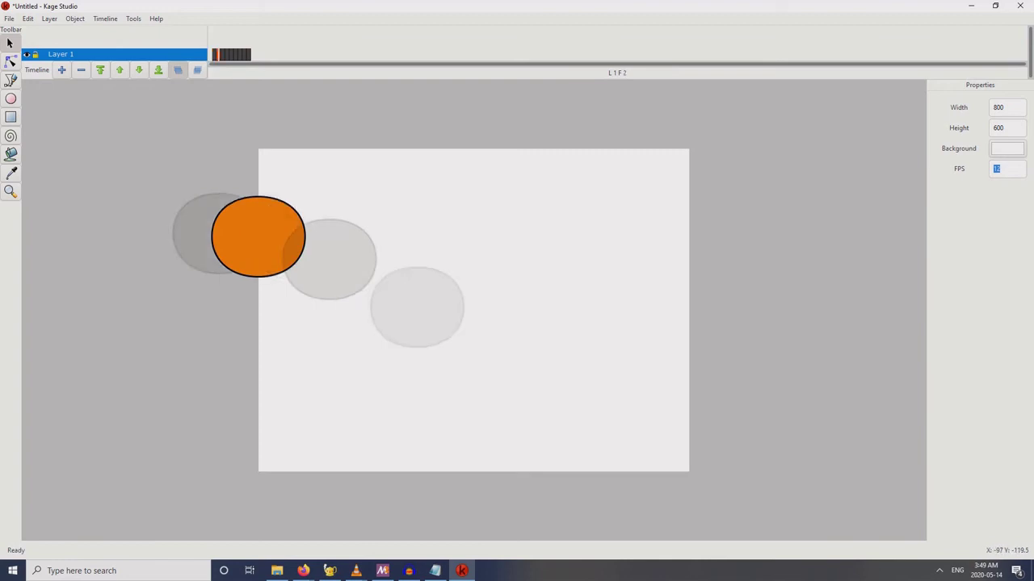
key("Right")
key("Right")
key("Right")
key("Right")
key("Left")
key("Left")
key("Left")
key("Left")
key("Left")
key("Left")
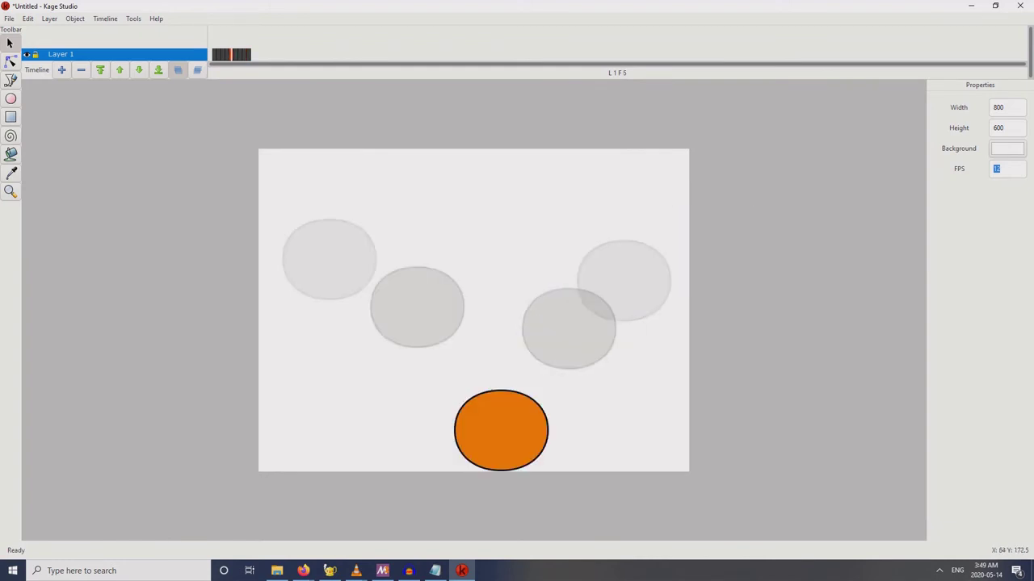
key("Right")
key("Right")
key("Left")
key("Left")
key("Left")
key("Right")
key("Left")
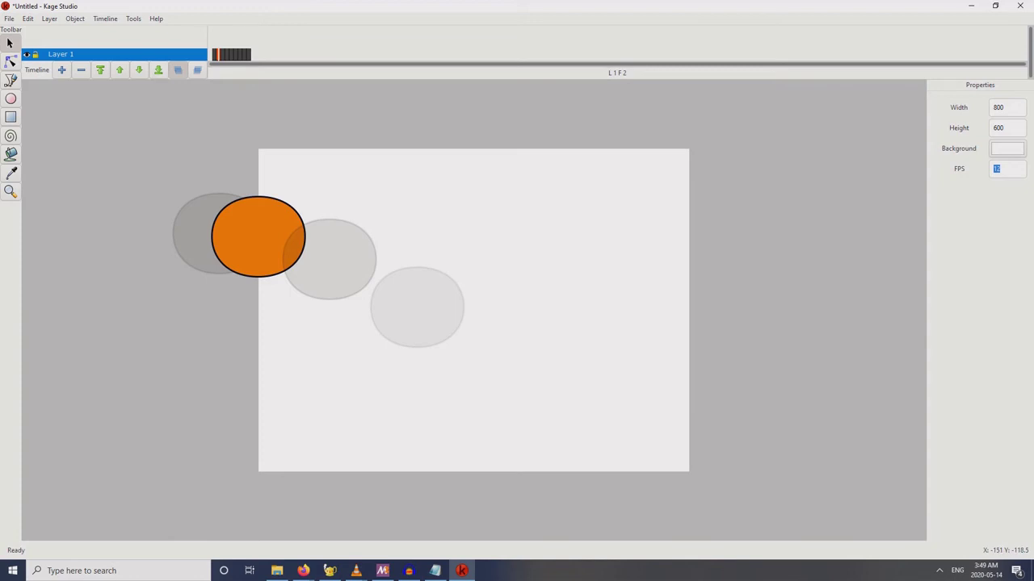
Step: Duplicate frame 2, placing the ball at about X -125.5, Y 158 in frame 2 and slightly further into the stage in frame 3
left_click(105, 18)
left_click(133, 123)
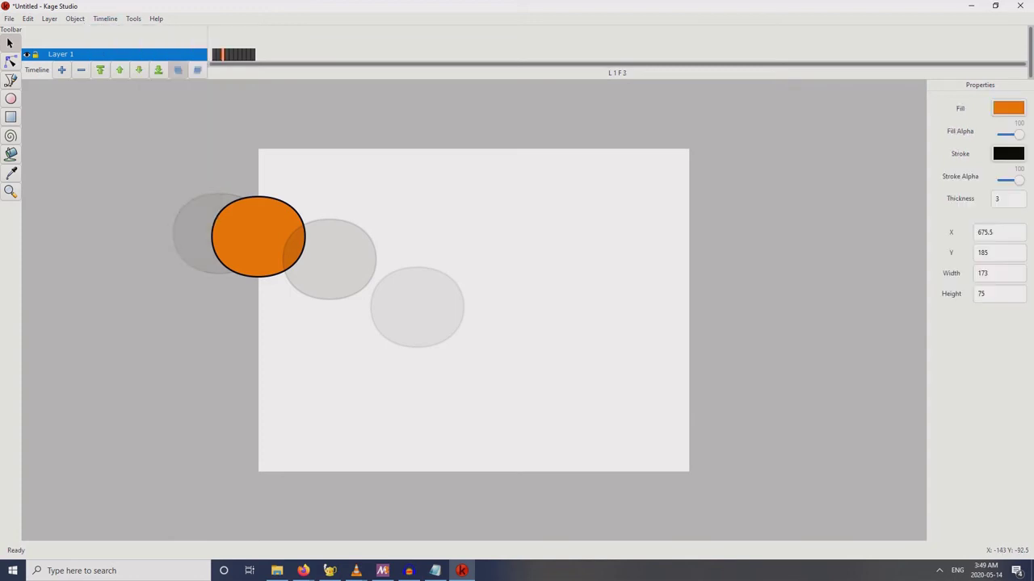
key("comma")
left_click(258, 236)
left_click_drag(258, 236, 286, 241)
key("period")
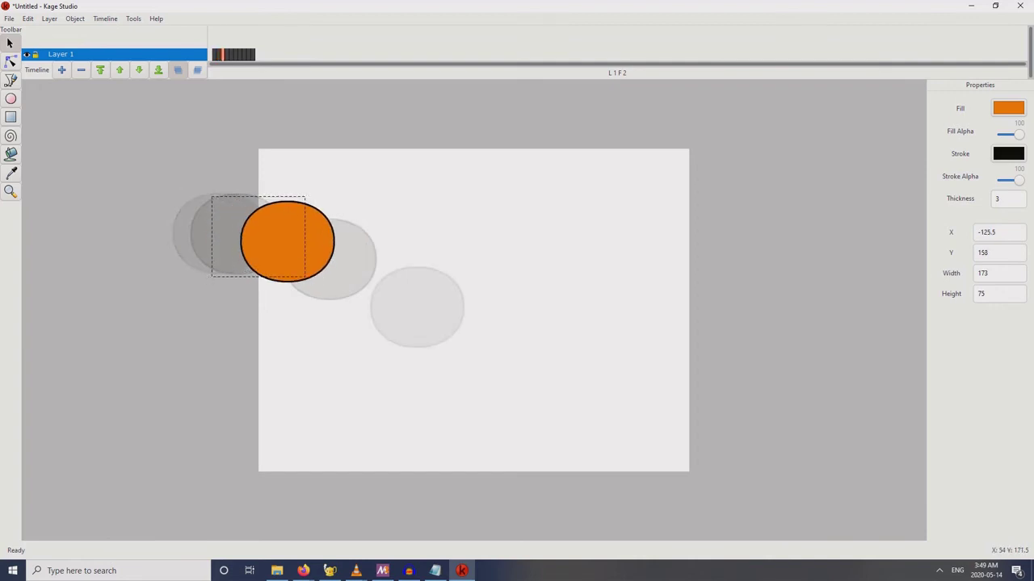
Step: Shift the ball to about X 83.5, Y 215 in frame 4 and about X 210.5, Y 321 in frame 5
key("period")
left_click_drag(329, 258, 348, 265)
key("period")
key("period")
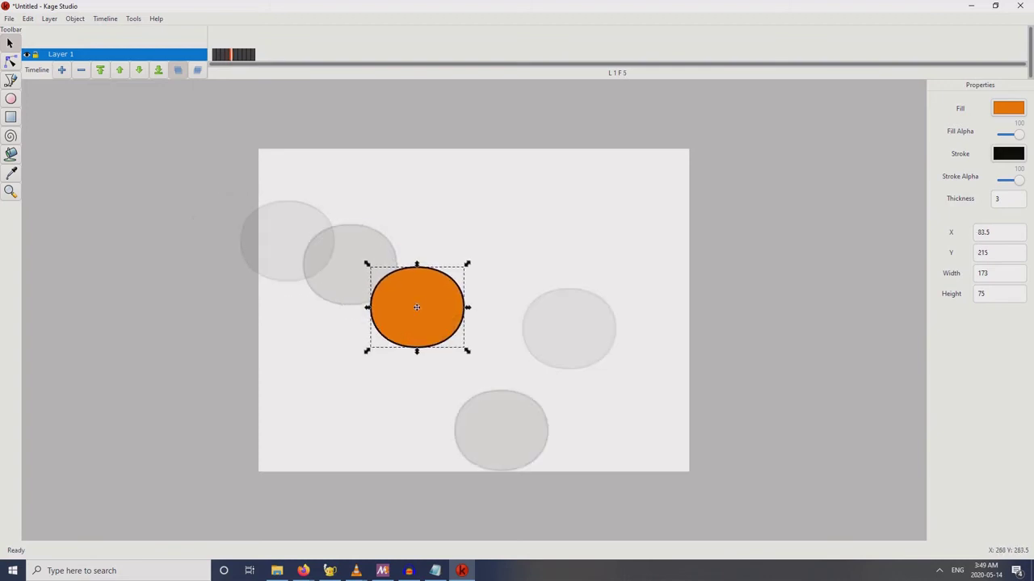
left_click_drag(417, 307, 418, 322)
Step: Duplicate bounce frame 6 and squash the new frame's ball down against the ground to a height of about 54.73
key("period")
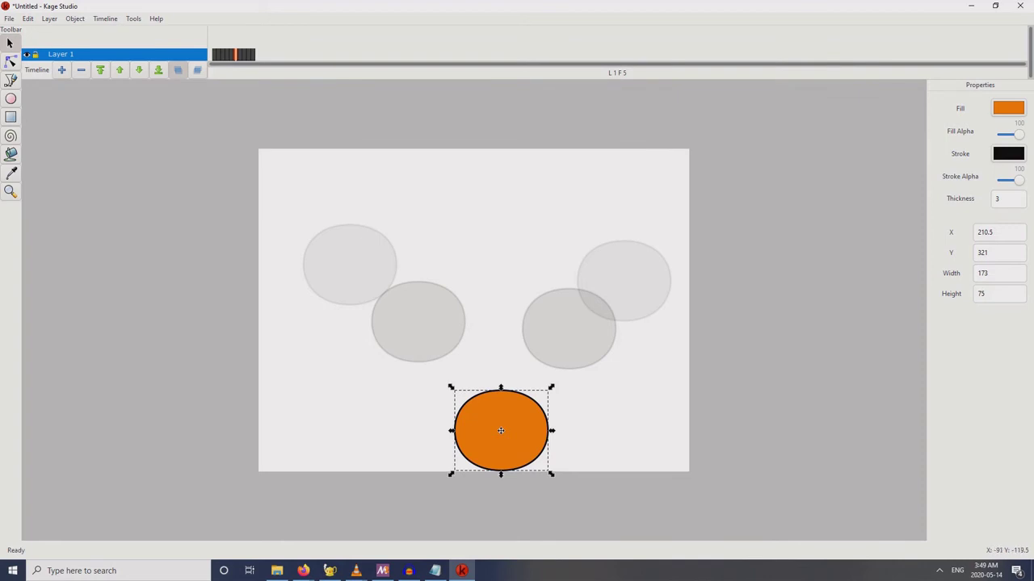
left_click(105, 19)
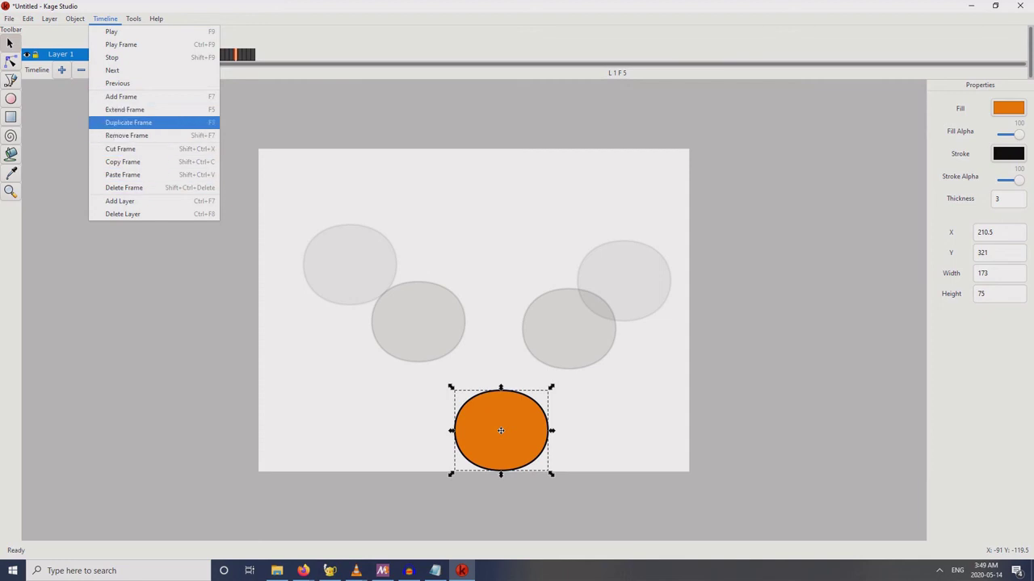
key("Down")
key("Up")
key("Return")
left_click_drag(501, 389, 501, 412)
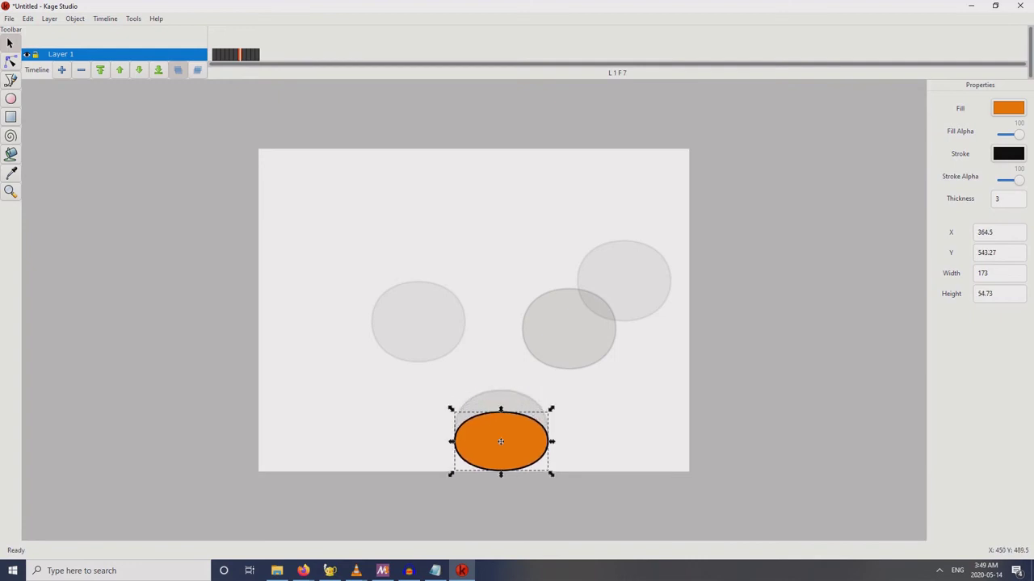
Step: Step through the frames around the bounce to check the squashed ball
key("comma")
key("comma")
key("comma")
key("period")
key("period")
key("period")
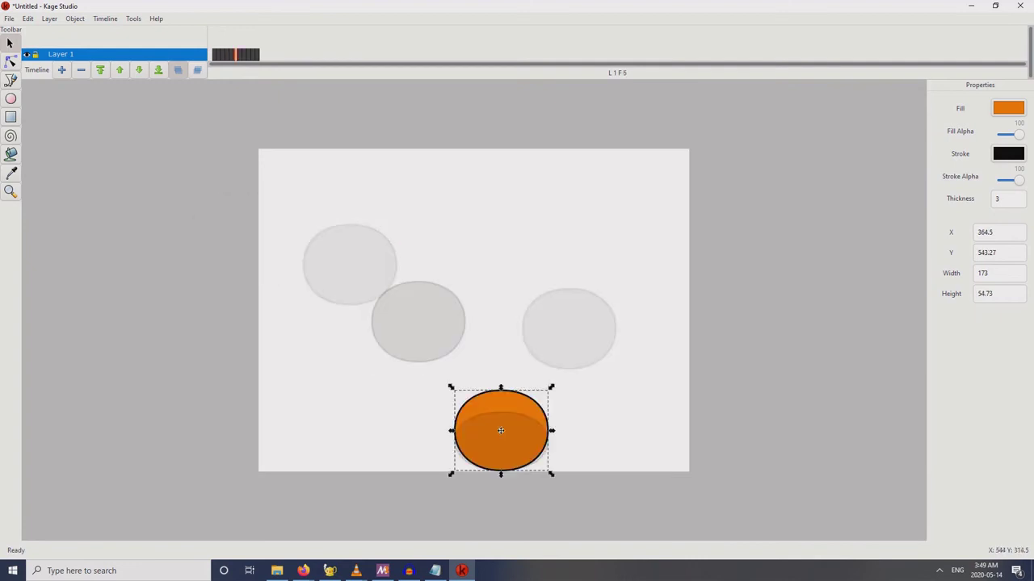
key("period")
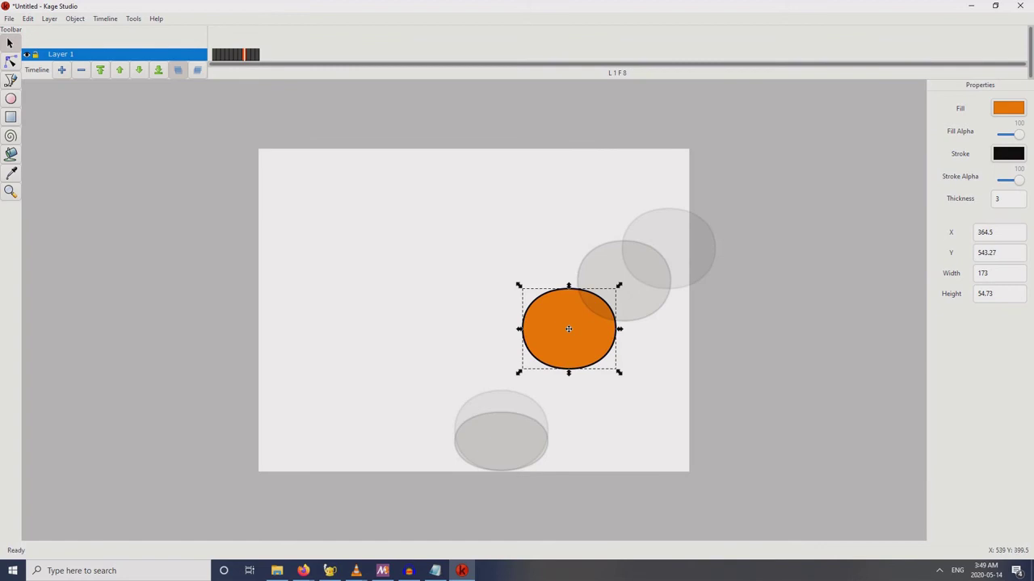
Step: Move frame 8's ball back toward the bounce point, to about X 455.5, Y 371
key("comma")
key("period")
left_click_drag(569, 329, 549, 348)
Step: Duplicate frame 8 and move the new frame's ball up the rebound path to about X 513.5, Y 297
key("alt+t")
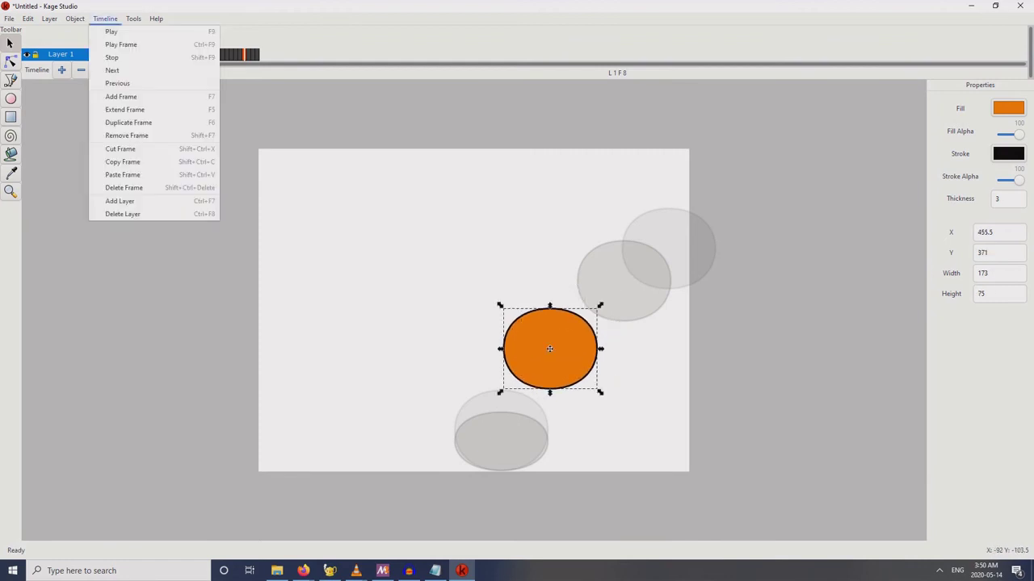
key("Up")
key("Up")
key("Up")
key("Up")
key("Up")
key("Up")
key("Up")
key("Up")
key("Return")
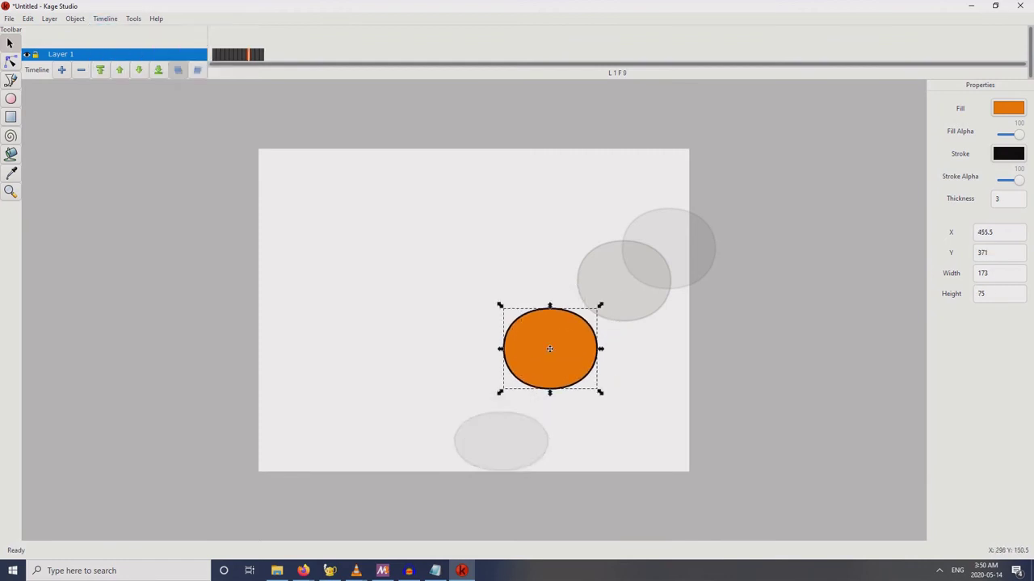
left_click_drag(550, 348, 580, 309)
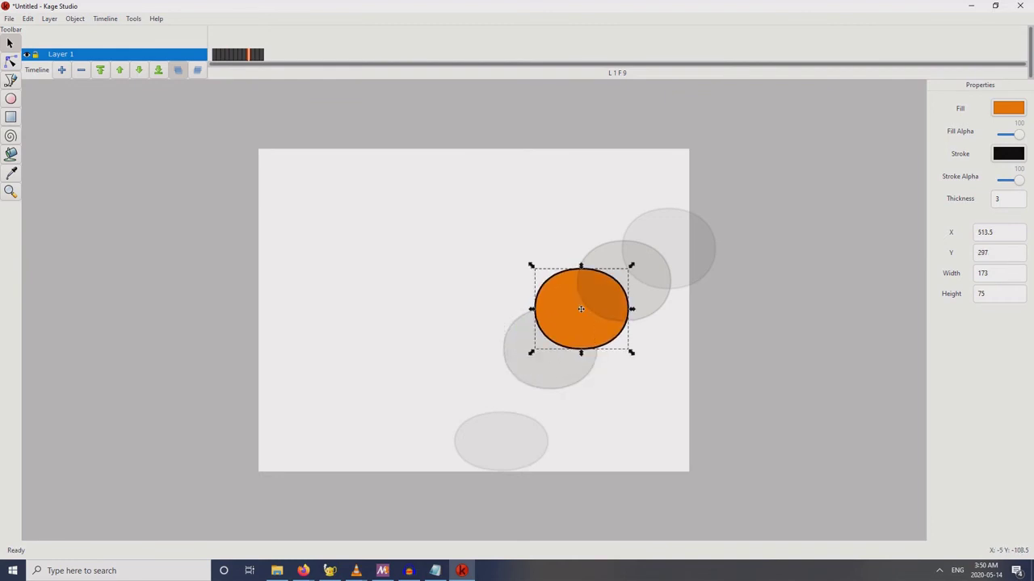
Step: Raise the ball in frame 10 slightly to smooth the rebound arc, to about X 581.5, Y 223
left_click(257, 55)
left_click(252, 54)
left_click(249, 54)
left_click(245, 54)
left_click(249, 54)
key("period")
key("comma")
key("period")
key("comma")
key("period")
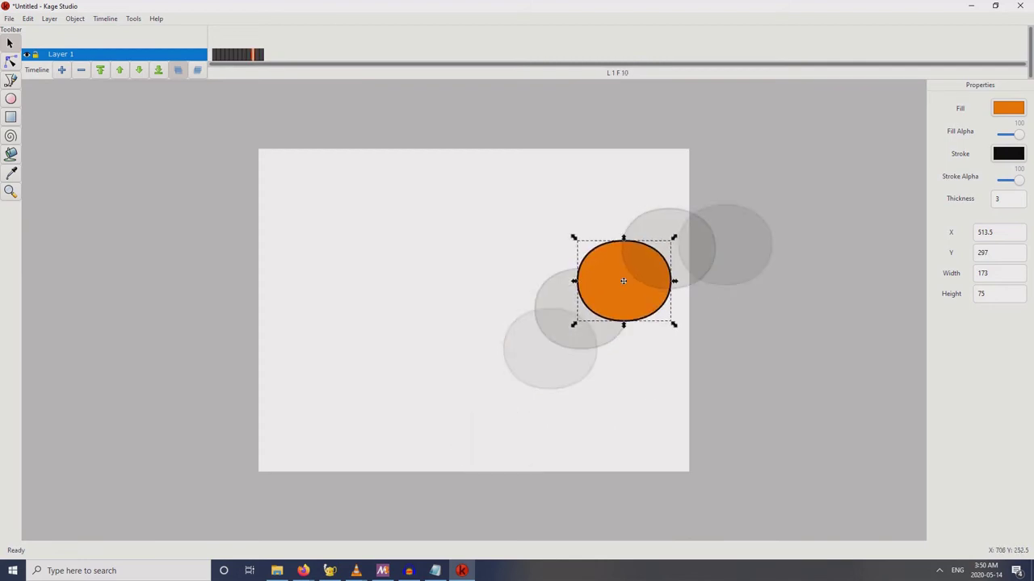
left_click_drag(623, 281, 617, 269)
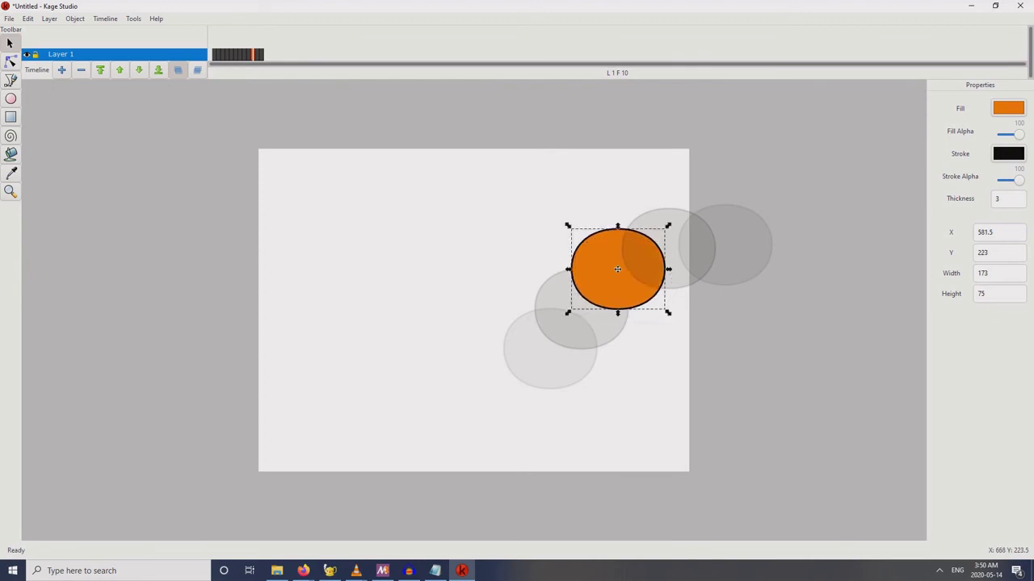
Step: Step through the whole timeline to review the ball's complete path from frame 2 to frame 12
key("Right")
key("Right")
key("Left")
key("Left")
key("Left")
key("Left")
key("Left")
key("Left")
key("Left")
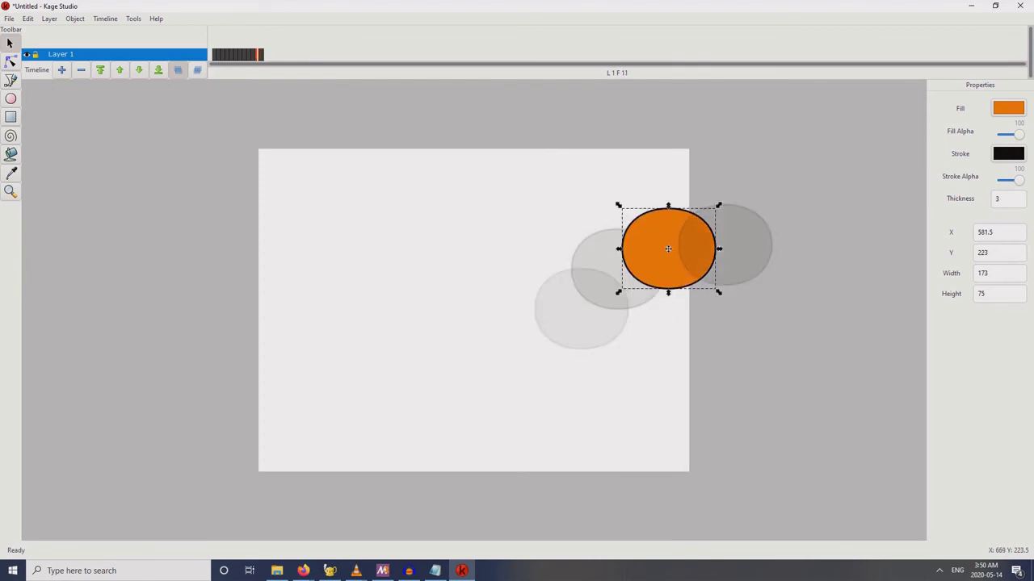
key("Left")
key("Left")
key("Left")
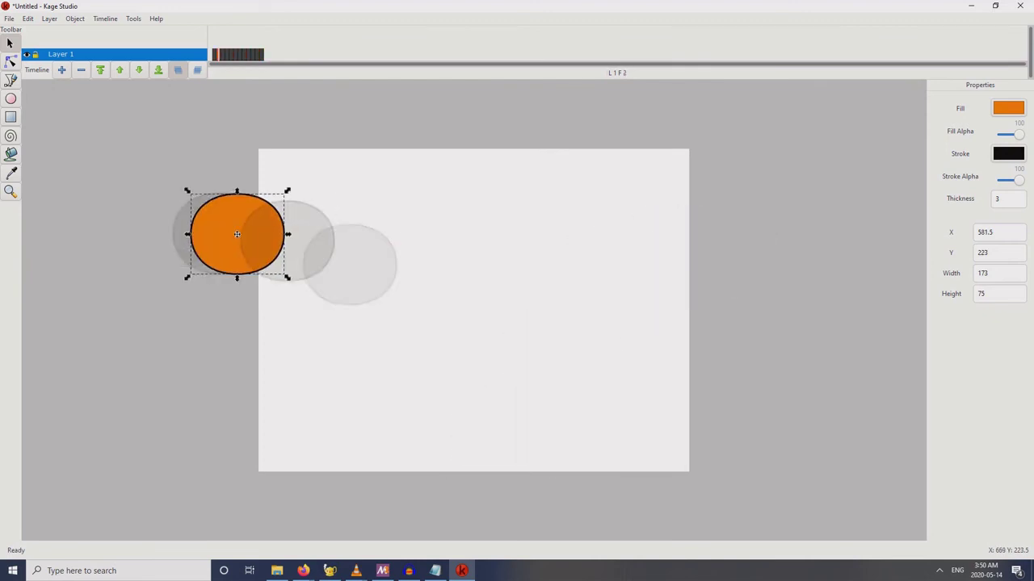
key("Right")
key("Right")
key("Right")
key("Right")
key("Right")
key("Right")
key("Right")
key("Right")
key("Right")
key("Right")
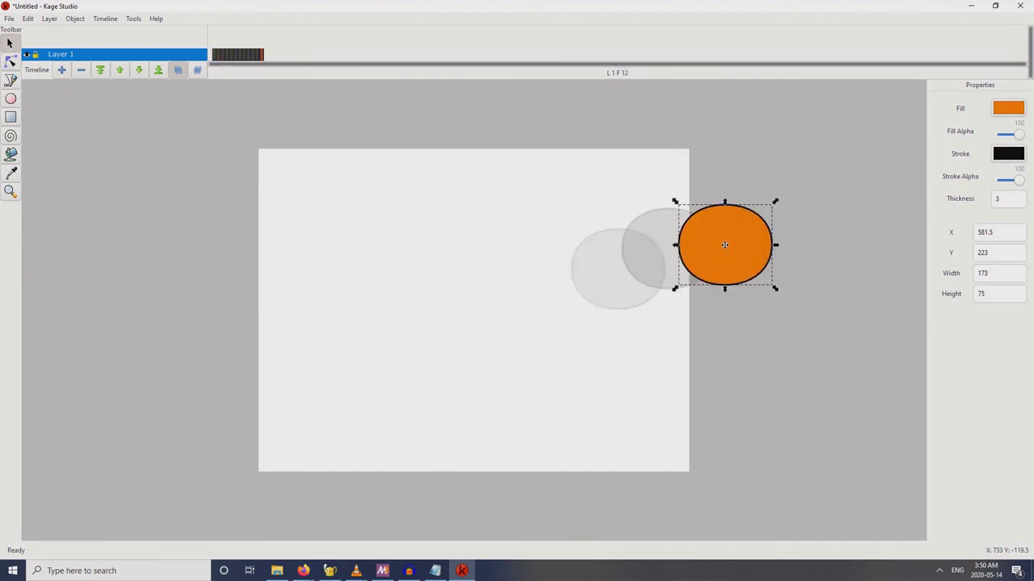
Step: Export the animation as an AVI video named "bouncing ball" in the home folder
key("alt+f")
key("Down")
key("Down")
key("Down")
key("Down")
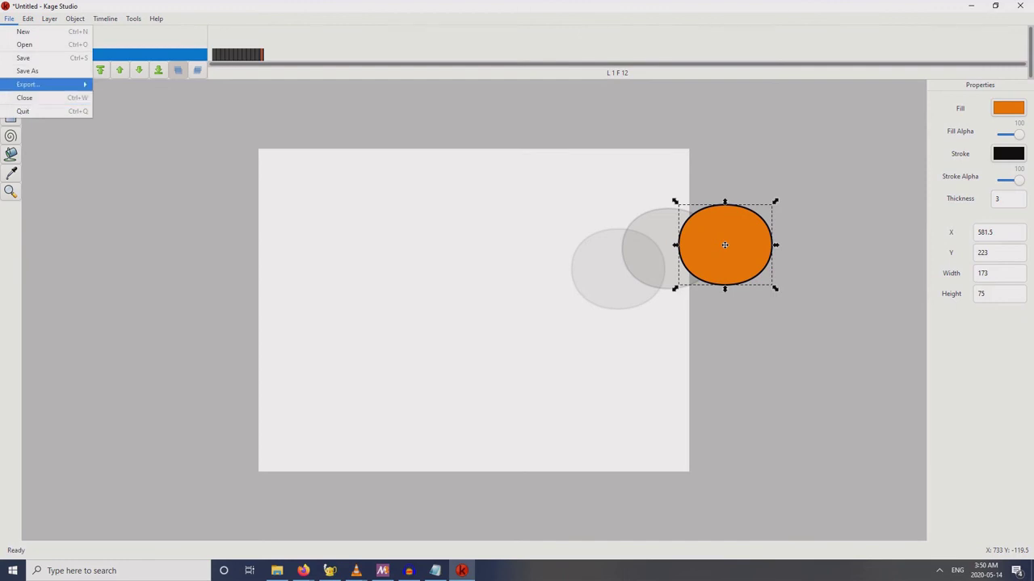
key("Right")
key("Return")
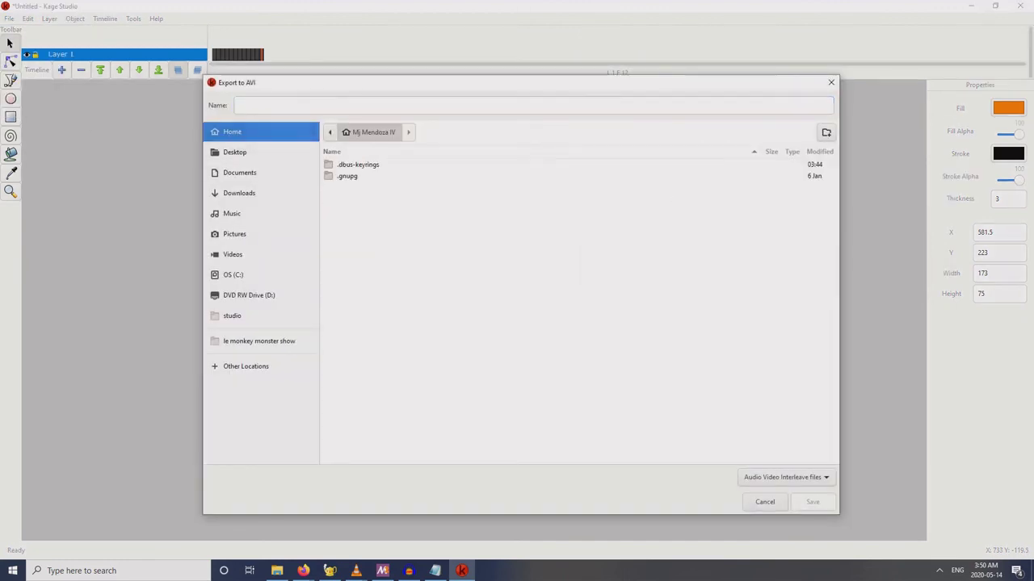
type("bouncing ball")
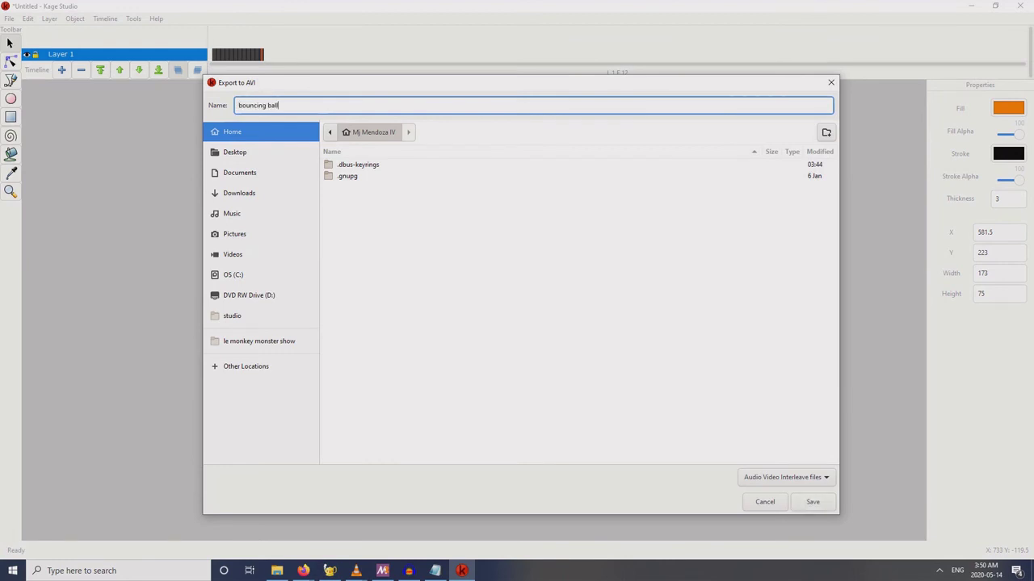
key("Return")
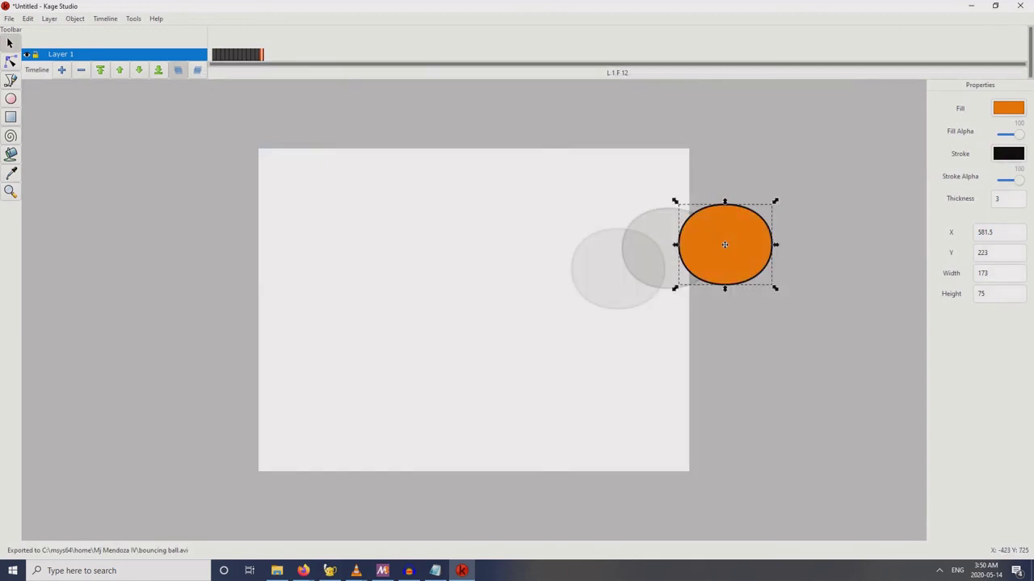
Step: Switch to File Explorer and load the exported "bouncing ball" AVI file into VLC media player
left_click(276, 571)
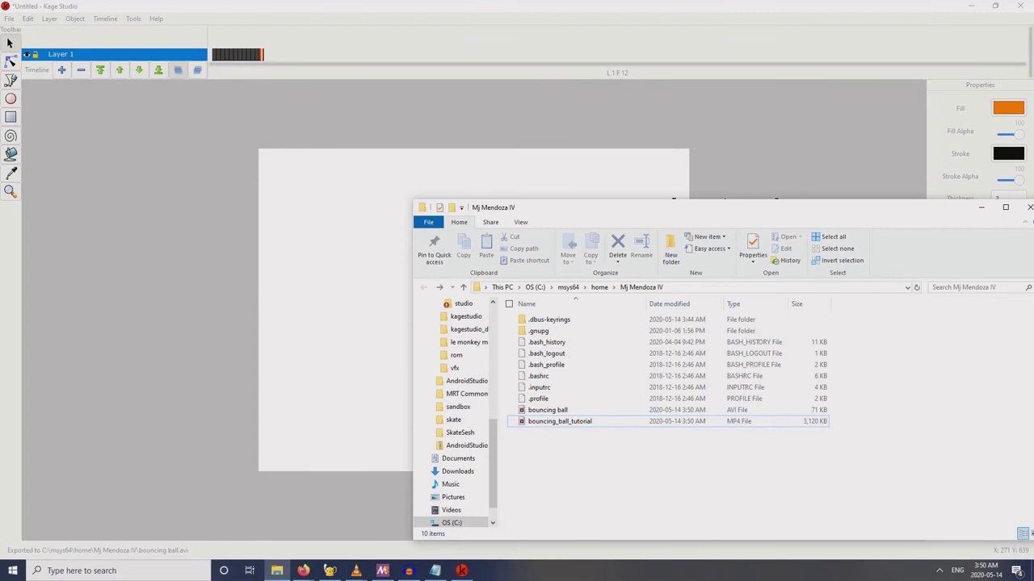
left_click(547, 410)
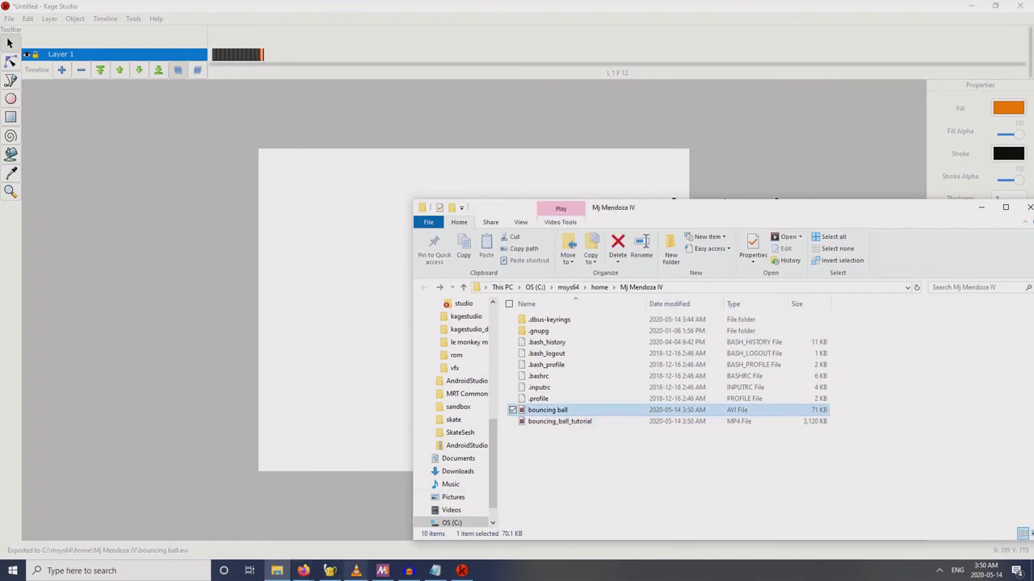
left_click(355, 571)
left_click(399, 505)
left_click_drag(547, 410, 420, 371)
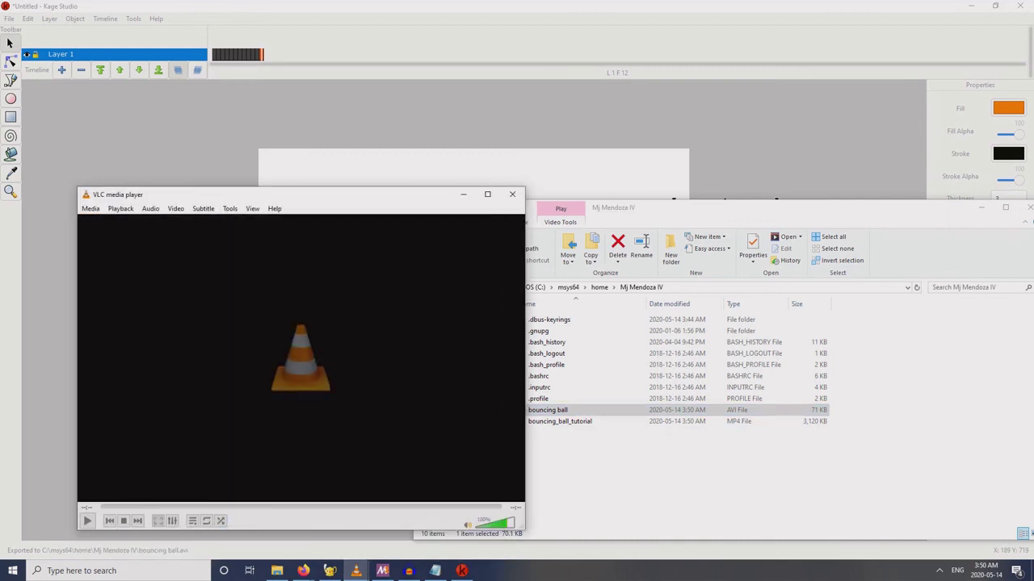
Step: Play the "bouncing ball" video in VLC media player and return to Kage Studio
left_click(87, 521)
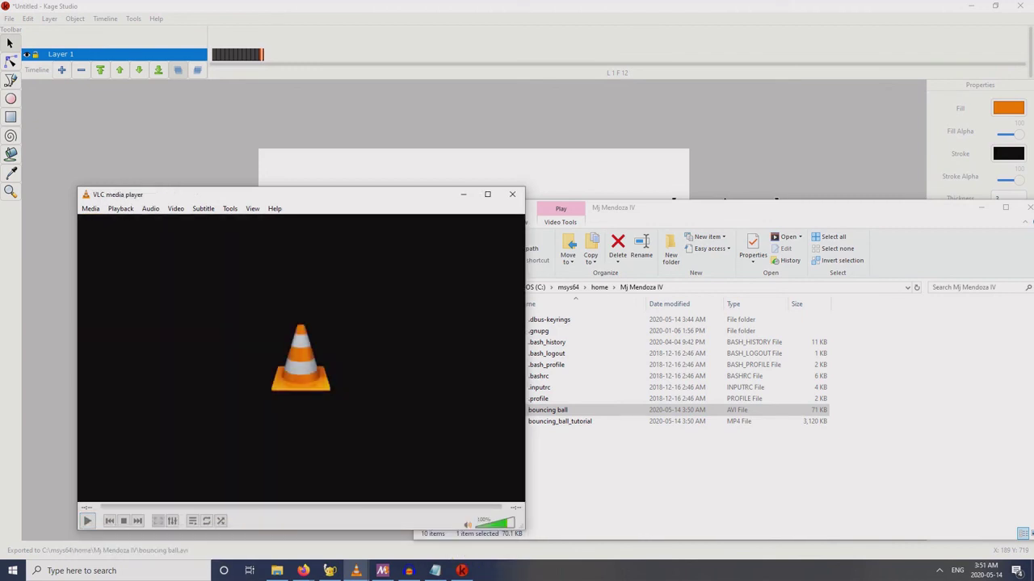
key("alt+Tab")
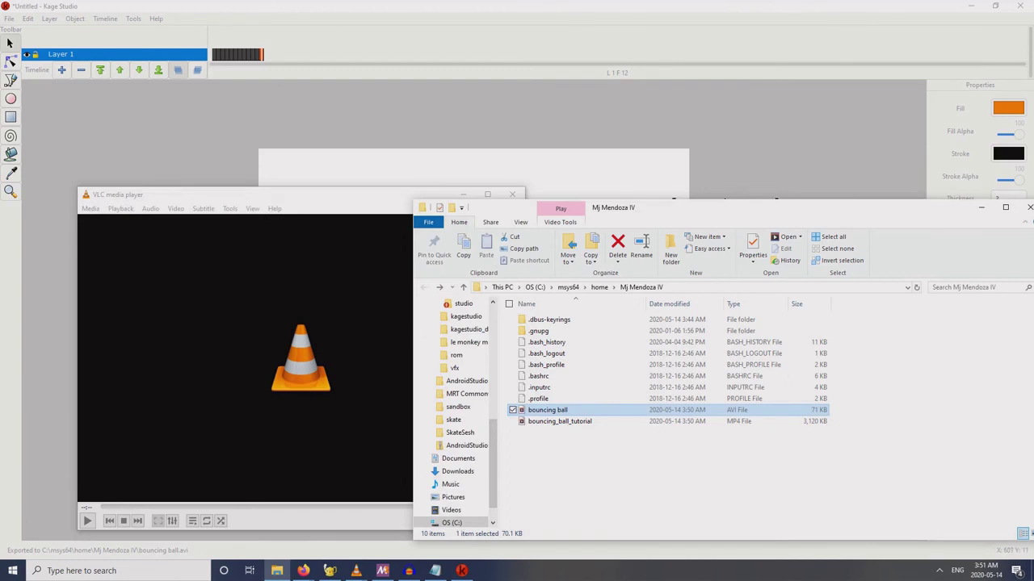
left_click(570, 146)
Step: Export the animation as an HTML5 file named "bouncing ball" in the home folder
left_click(9, 19)
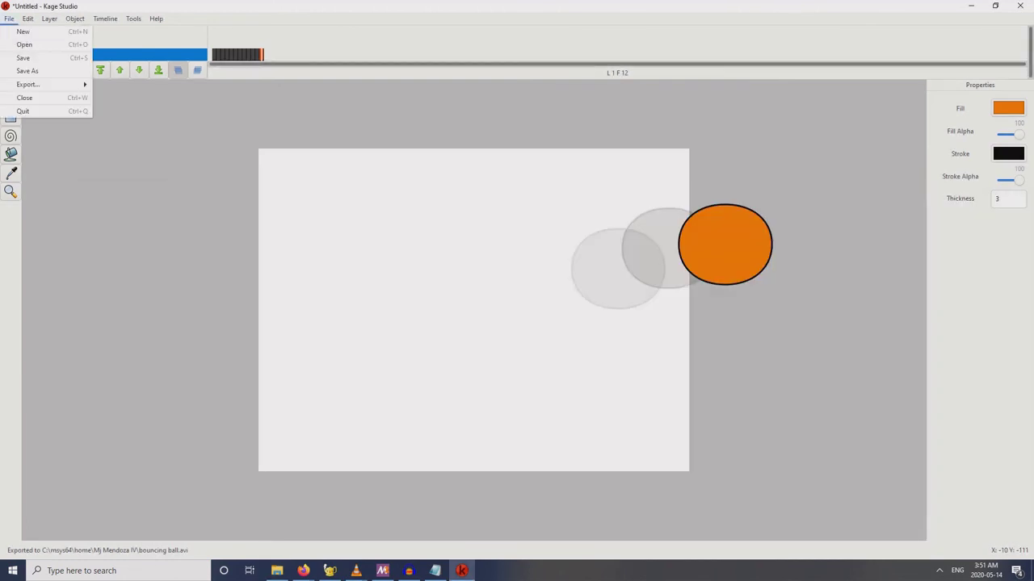
key("Down")
key("Down")
key("Down")
key("Down")
key("Down")
key("Right")
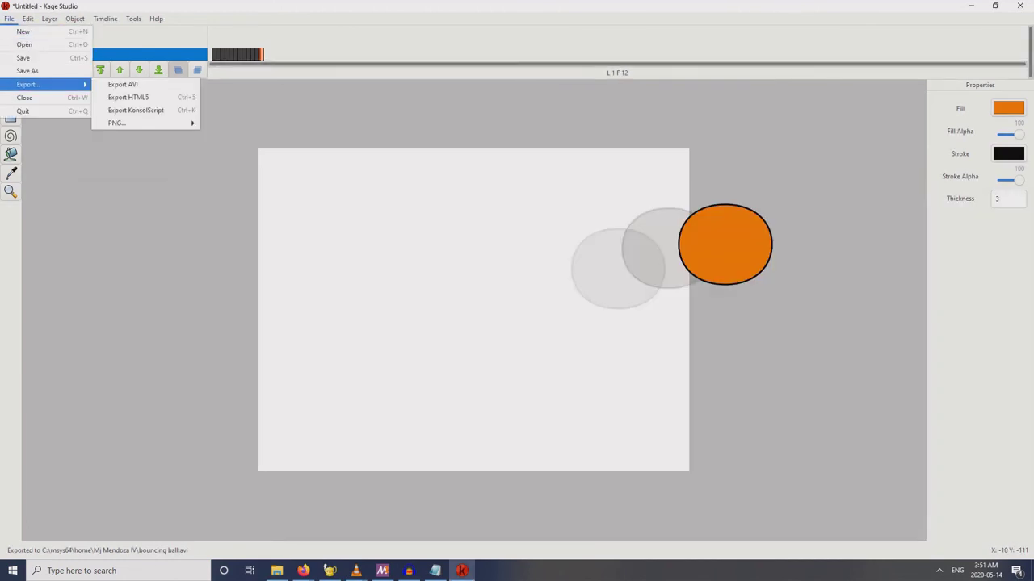
key("Down")
key("Down")
key("Return")
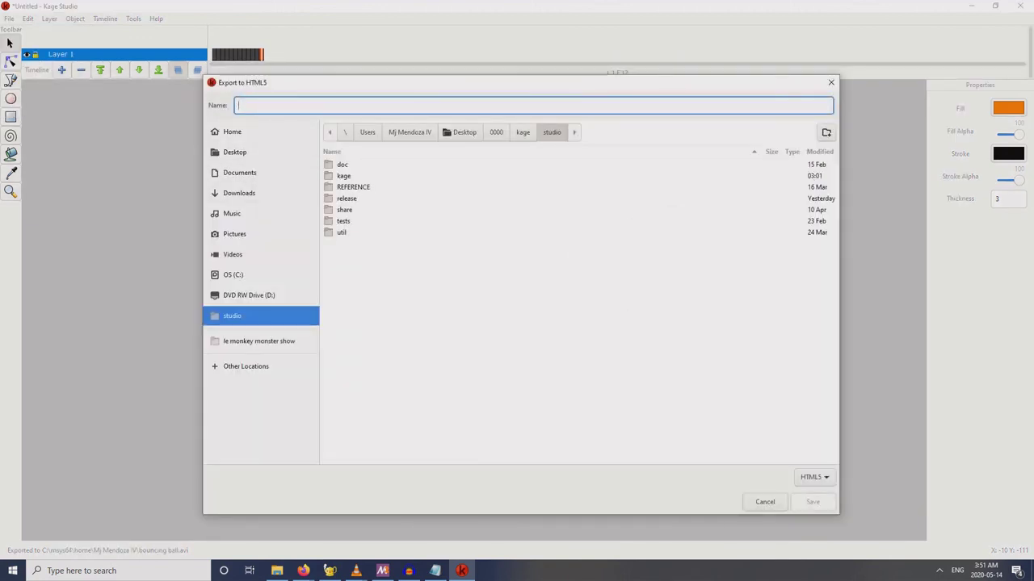
type("boun")
key("BackSpace")
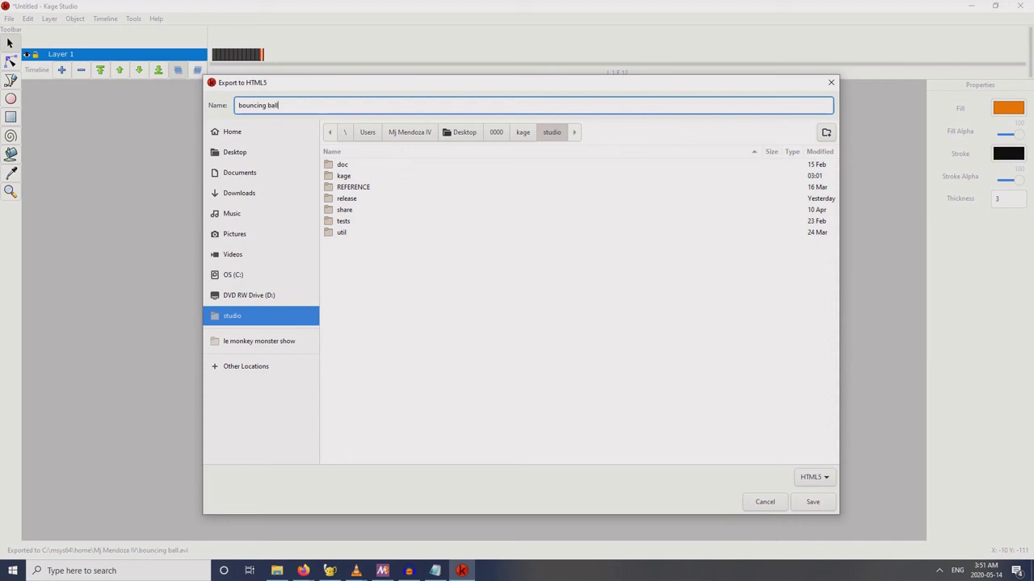
left_click(232, 132)
left_click(812, 502)
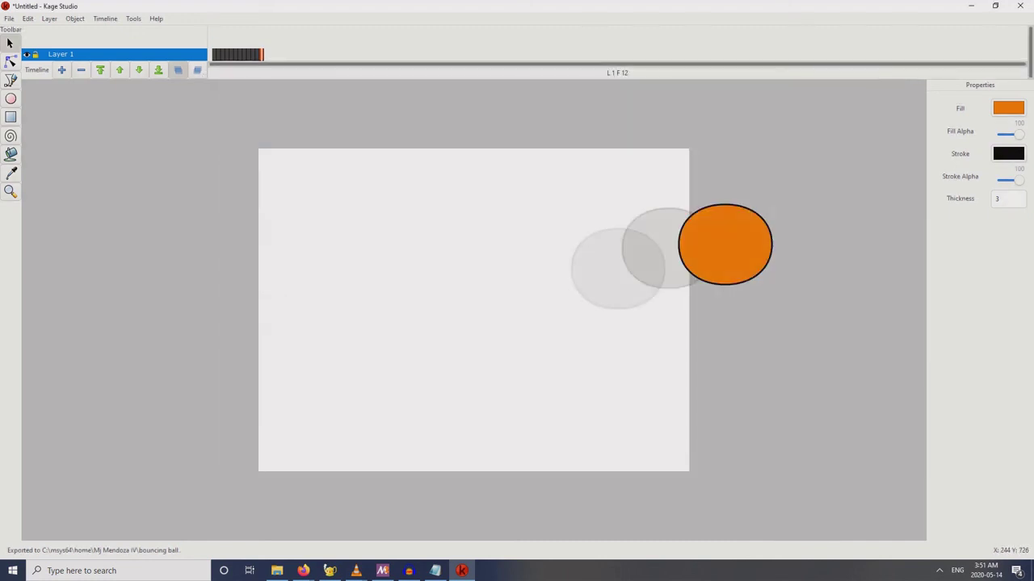
Step: Switch to File Explorer and open the exported "bouncing ball" HTML document in Firefox to watch the animation
left_click(277, 570)
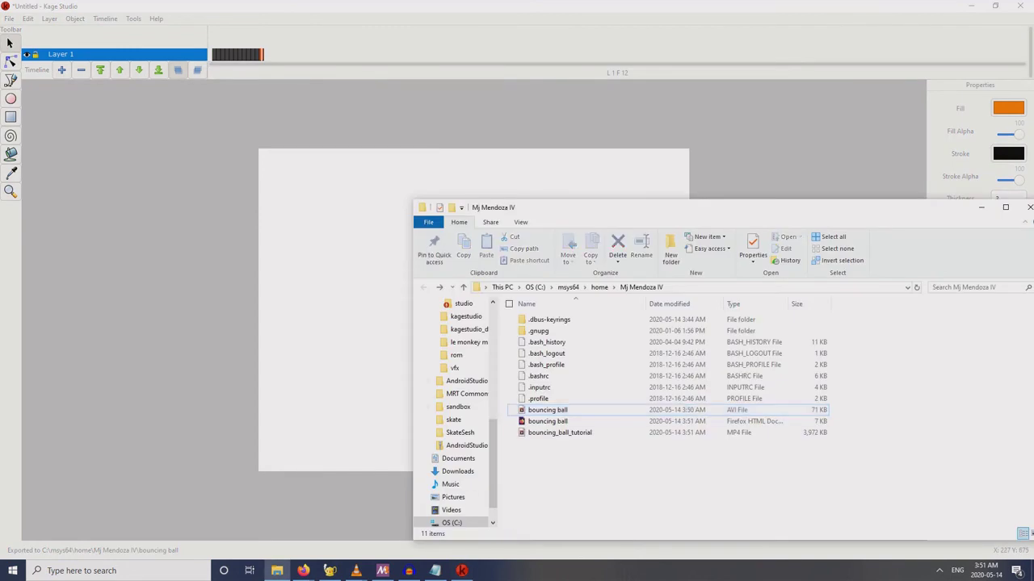
left_click(549, 422)
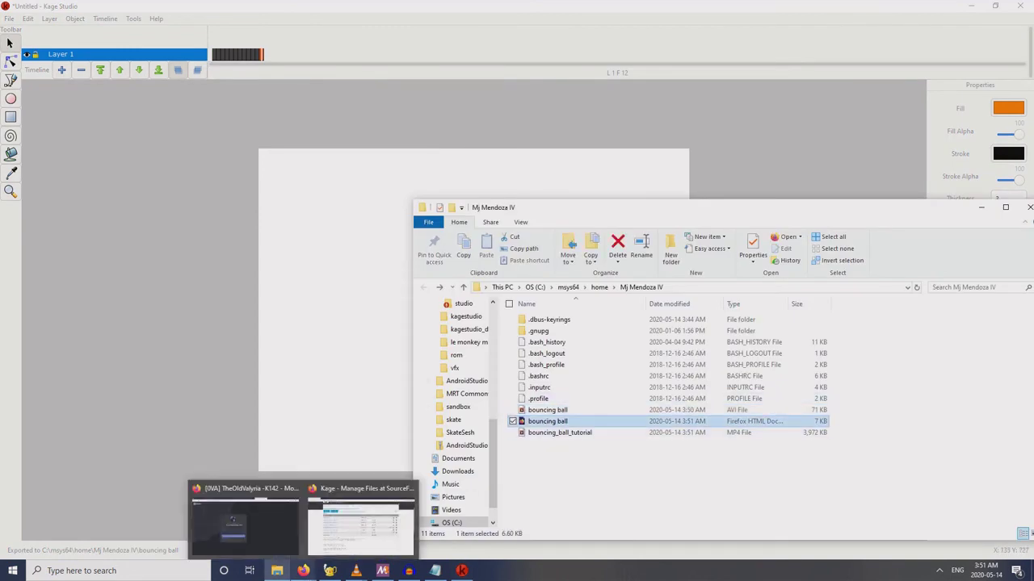
left_click(303, 571)
left_click(565, 477)
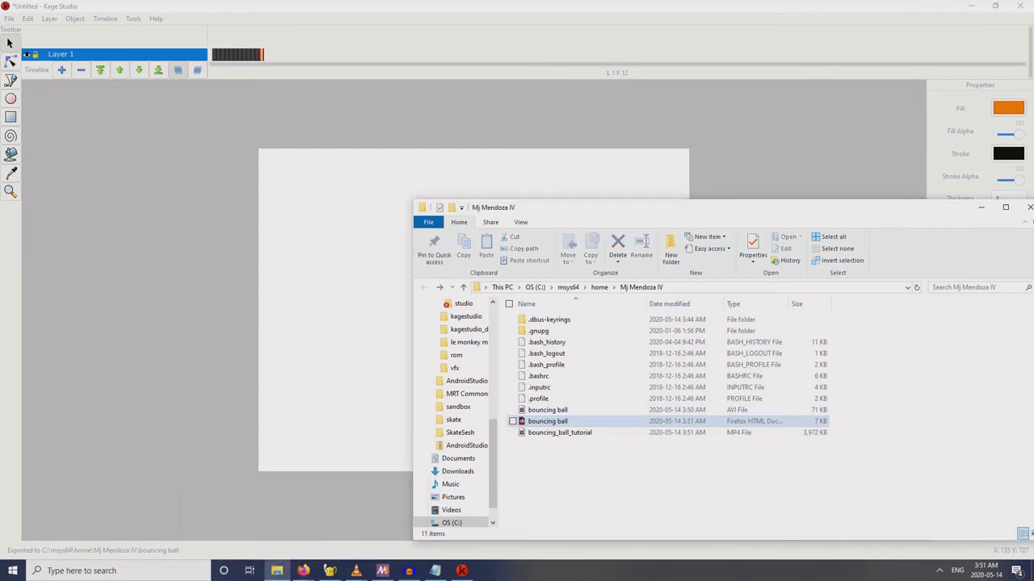
double_click(549, 422)
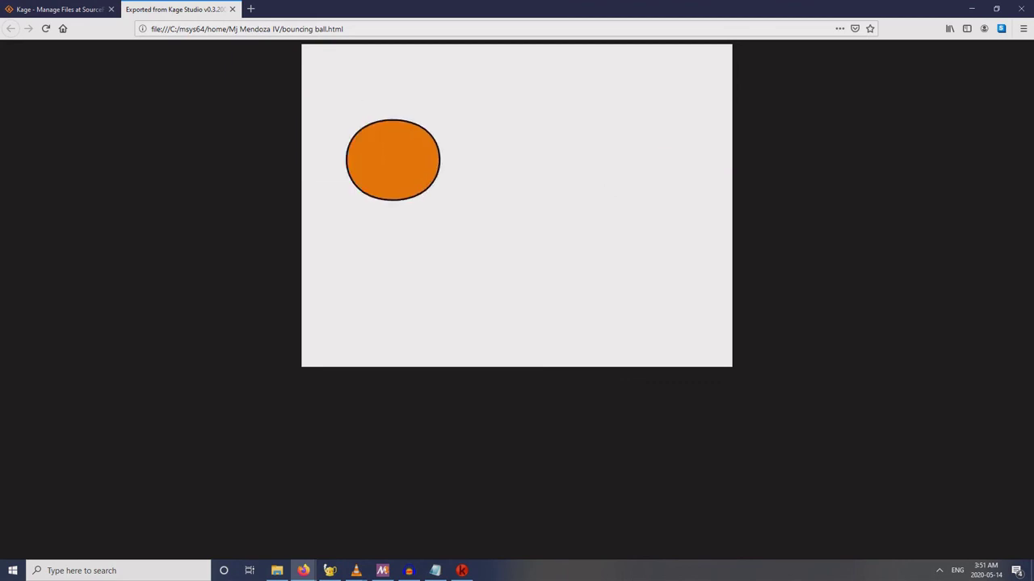
Step: Return to File Explorer, compare the exported AVI and HTML files, and minimize the window to show Firefox again
key("alt+Tab")
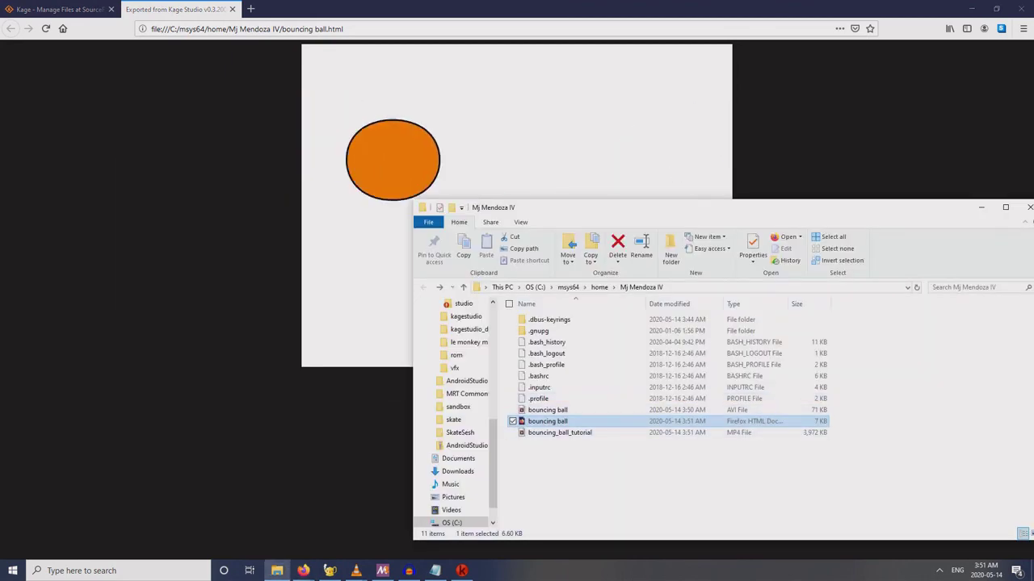
left_click(549, 410)
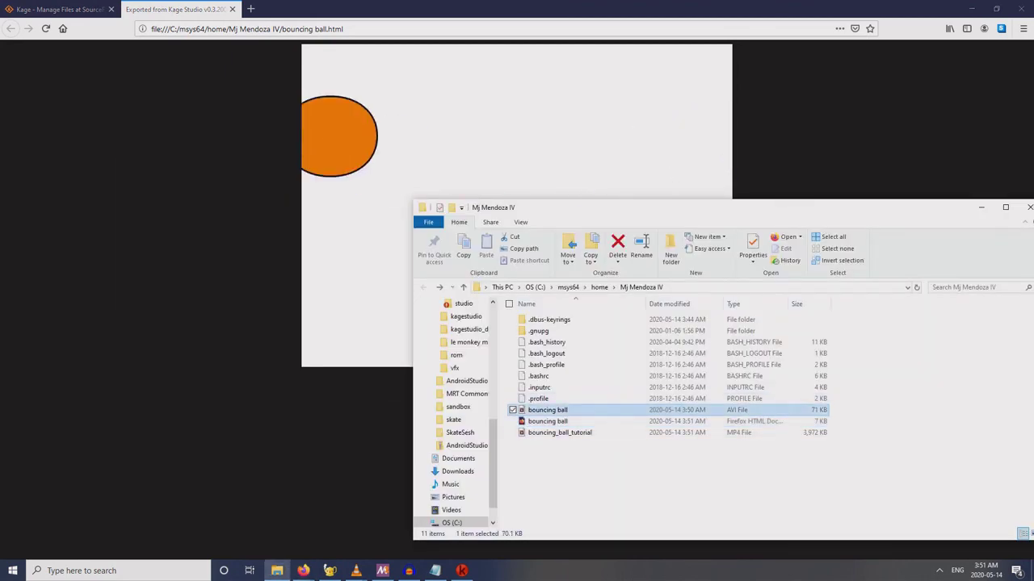
left_click(614, 477)
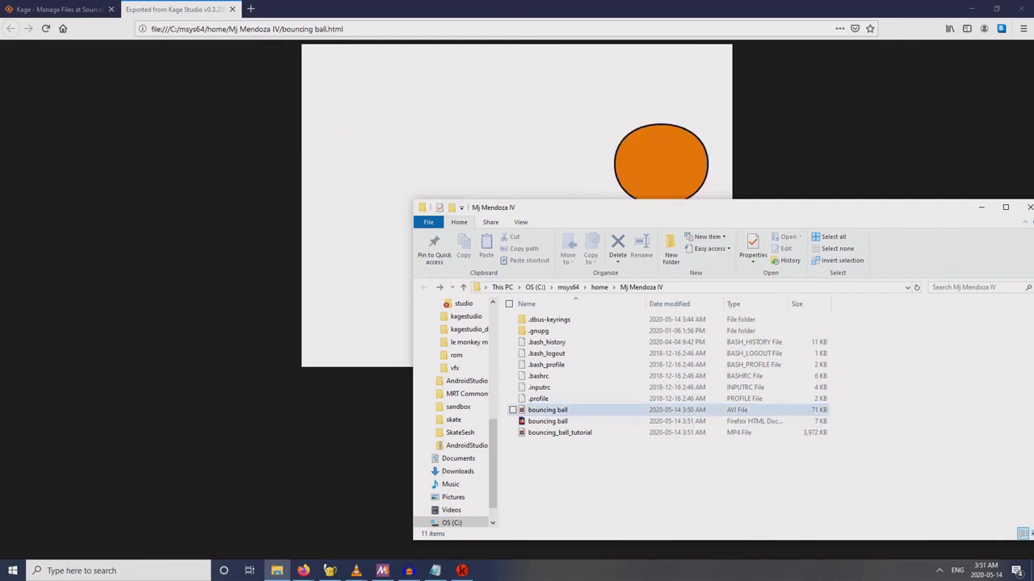
left_click(558, 422)
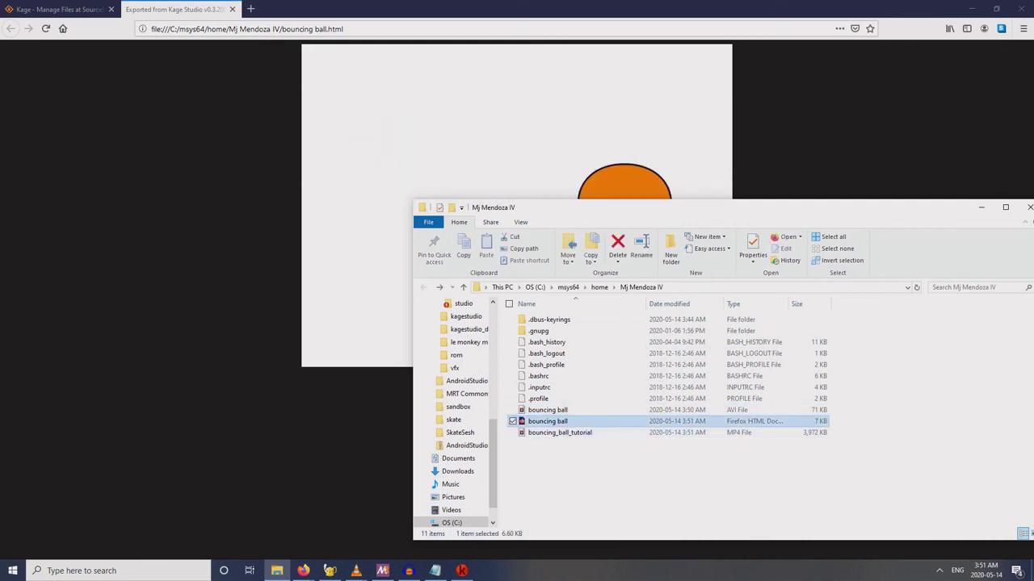
left_click(981, 208)
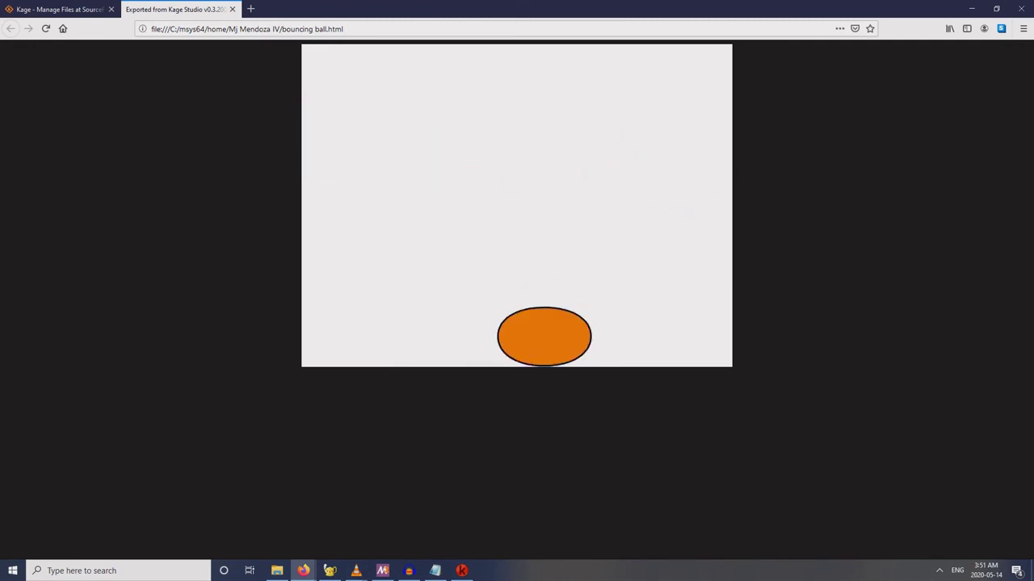
Step: Examine the page source of the exported "bouncing ball" HTML file, close it, and switch back to Kage Studio
right_click(512, 435)
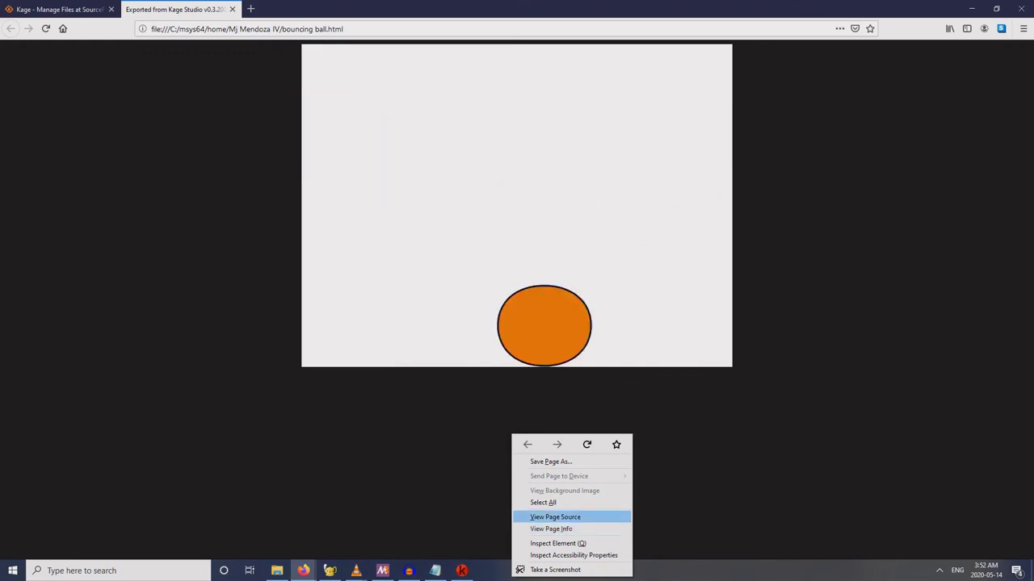
left_click(555, 517)
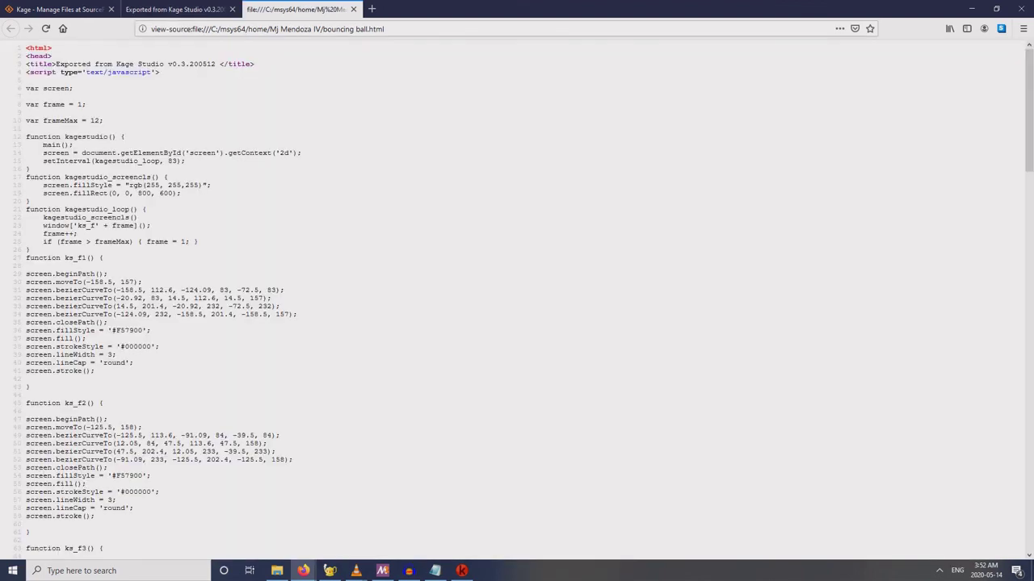
scroll(517, 299, "down", 20)
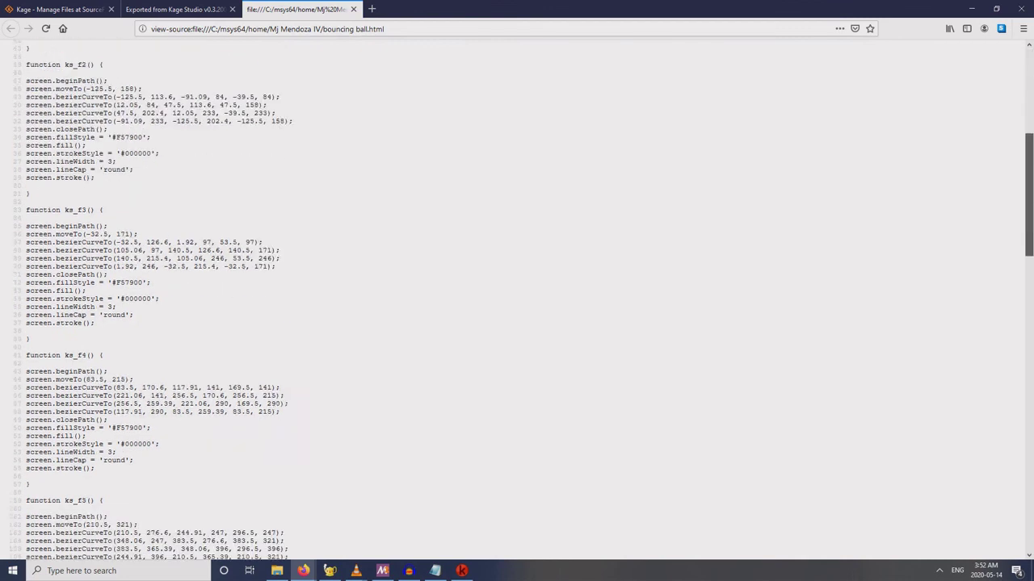
left_click_drag(1029, 489, 1029, 110)
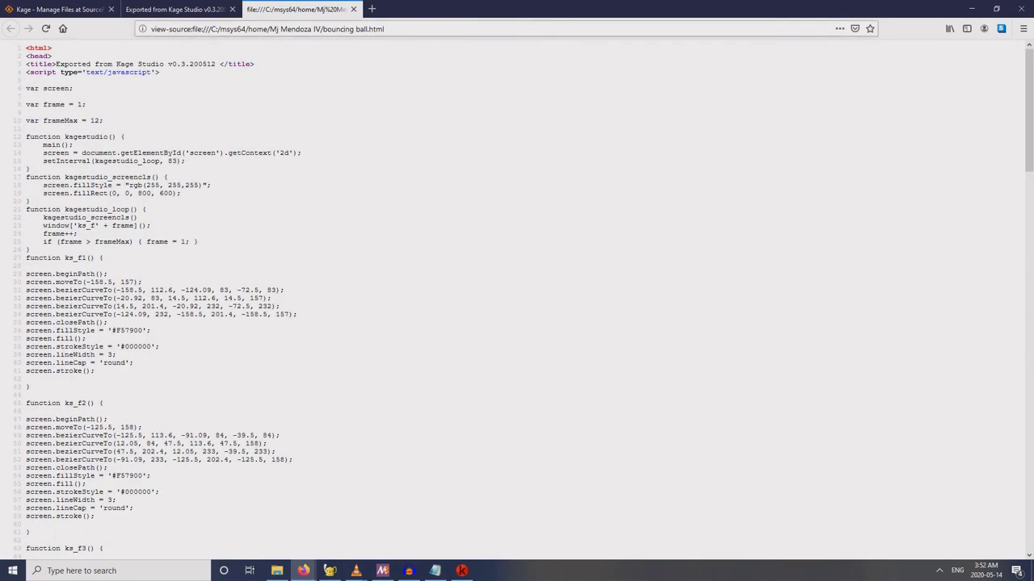
left_click(354, 9)
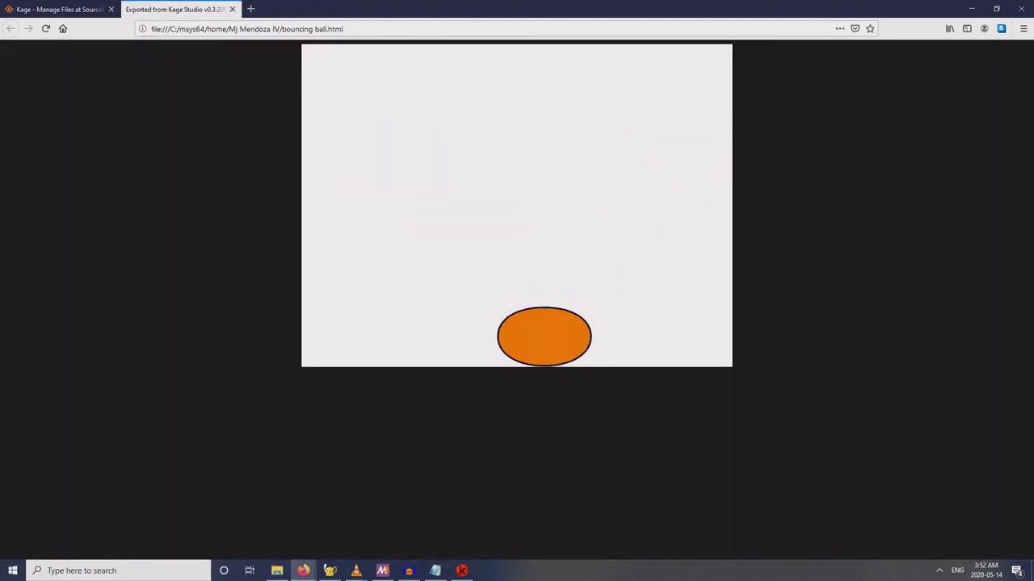
left_click(462, 571)
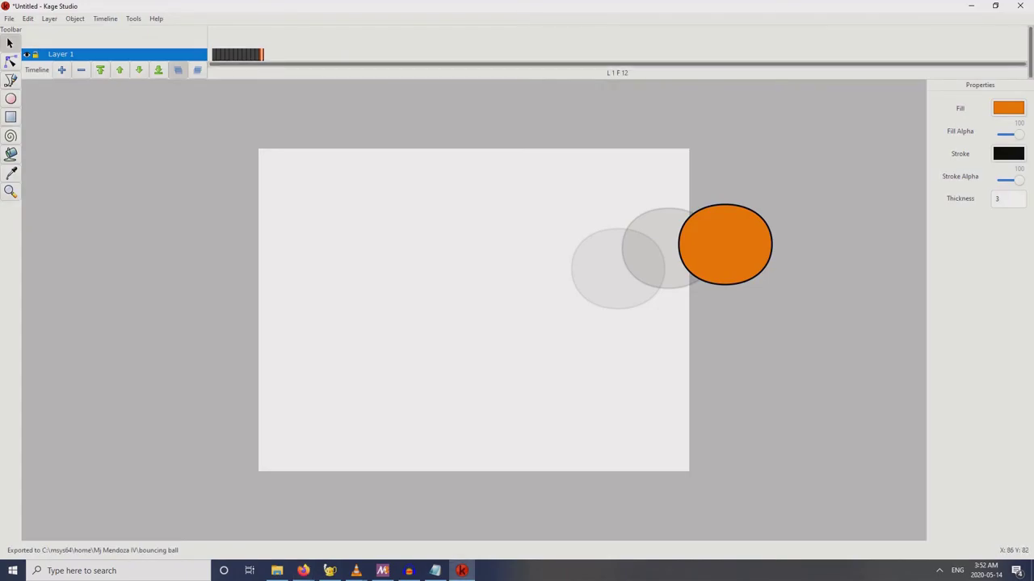